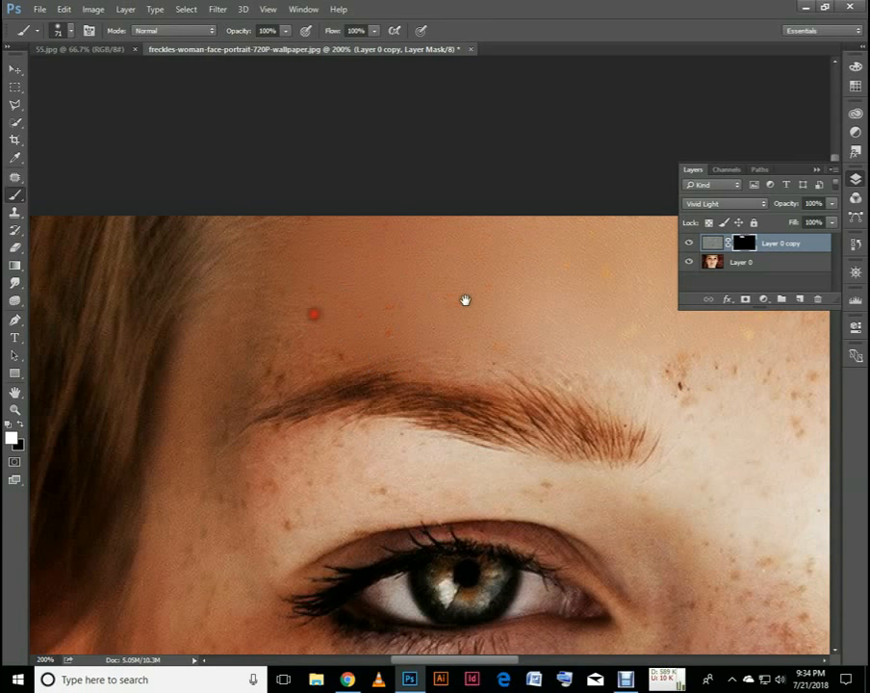
Paint white on the Layer 0 copy mask over the freckles across the middle of the forehead with the 71 px brush
scroll(447, 294, down, 1)
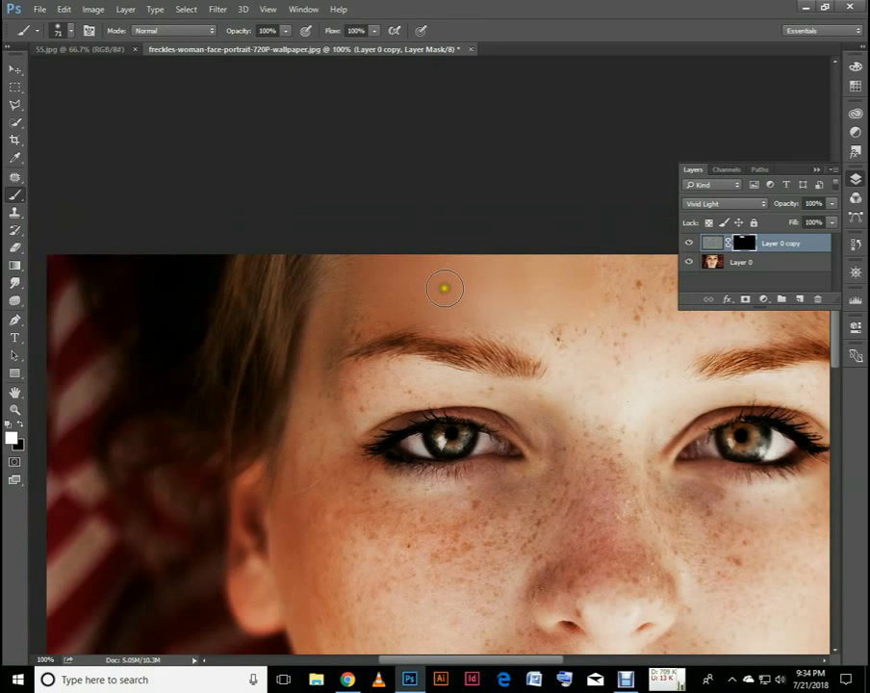
drag(551, 304, 383, 294)
ctrl+click(471, 293)
mouse_move(393, 238)
mouse_down()
mouse_move(377, 220)
mouse_move(532, 251)
mouse_up()
mouse_move(414, 276)
mouse_down()
mouse_move(418, 310)
mouse_move(451, 337)
mouse_move(409, 352)
mouse_move(324, 332)
mouse_up()
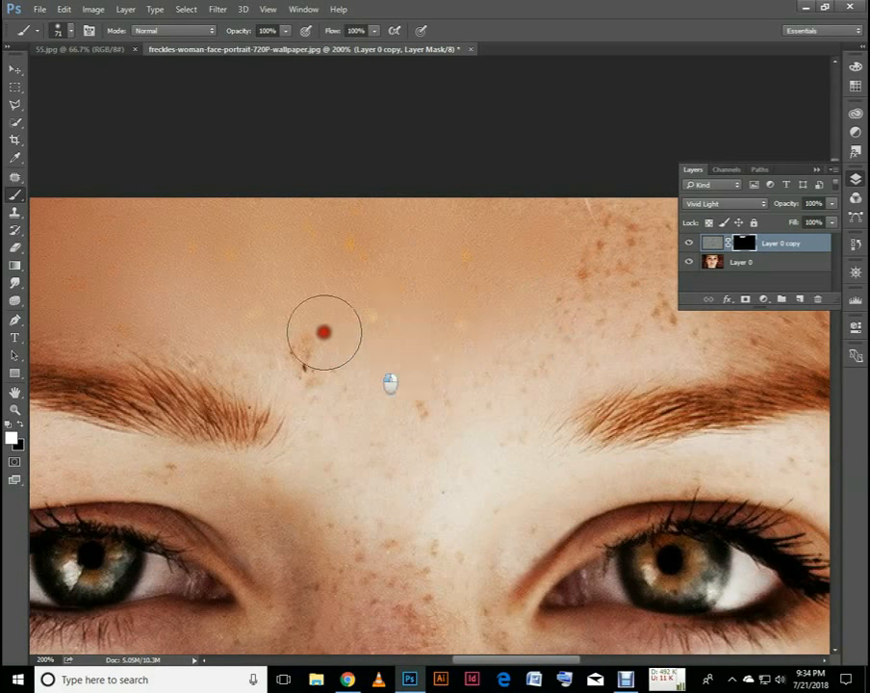
drag(577, 240, 674, 318)
Reduce the brush to 35 px and paint the mask over the forehead freckles between the photo's right eyebrow and the hairline
drag(673, 318, 299, 310)
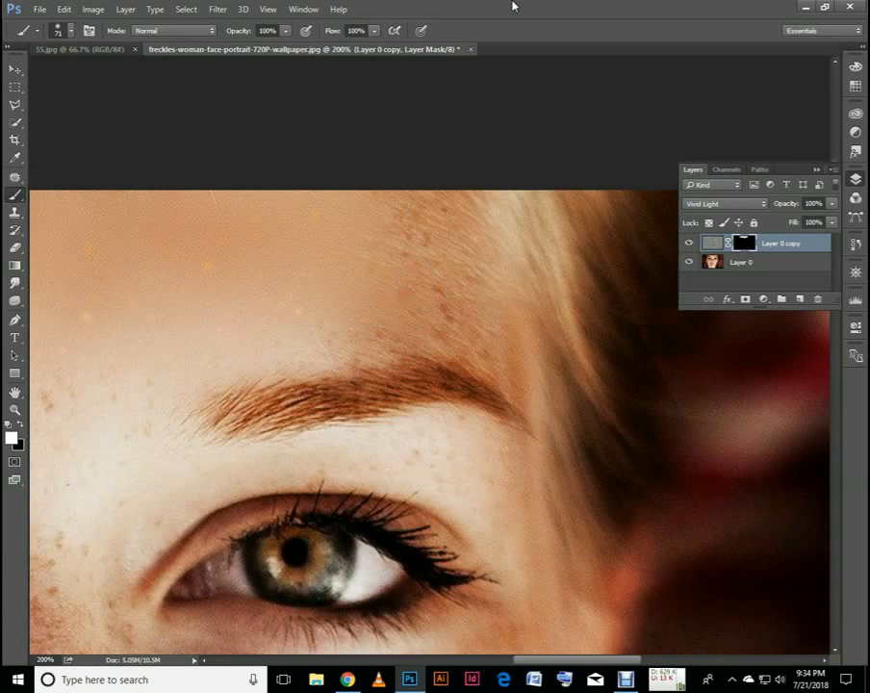
right_click(495, 248)
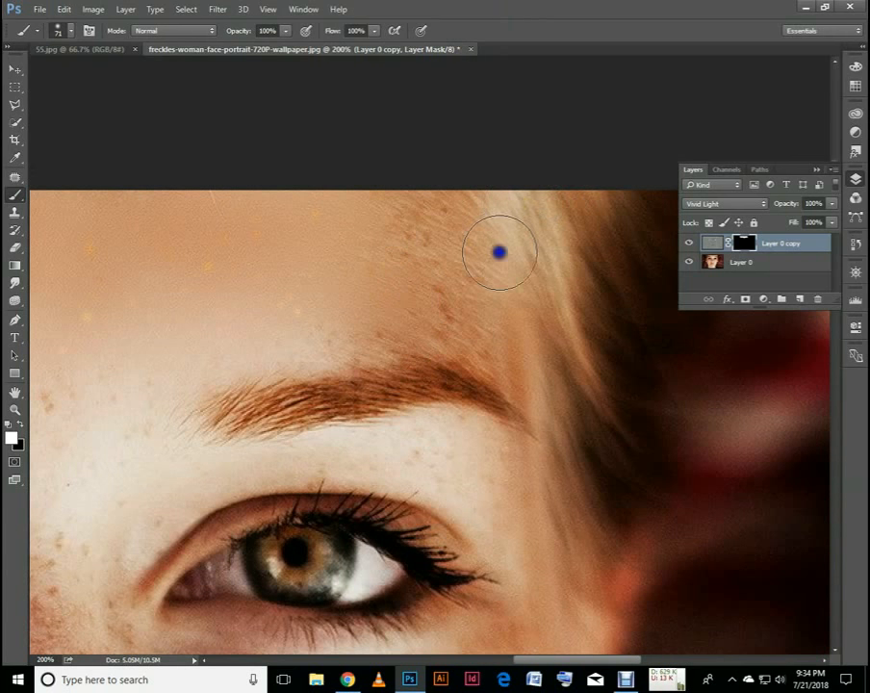
drag(596, 285, 578, 281)
click(591, 30)
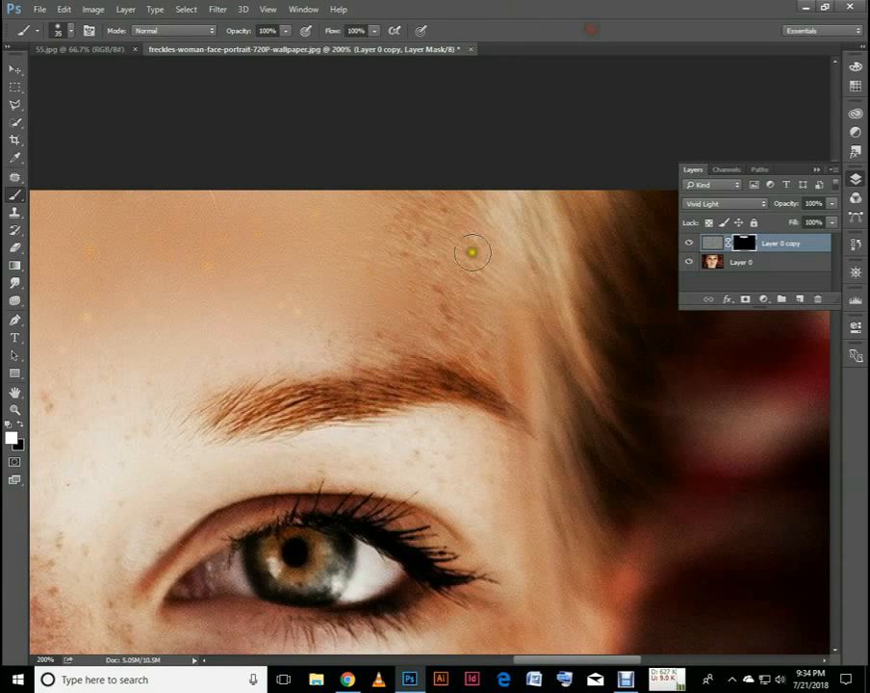
mouse_move(398, 221)
mouse_down()
mouse_move(443, 252)
mouse_move(425, 284)
mouse_move(445, 313)
mouse_move(391, 332)
mouse_move(441, 334)
mouse_move(297, 312)
mouse_up()
drag(431, 227, 439, 211)
alt+click(408, 283)
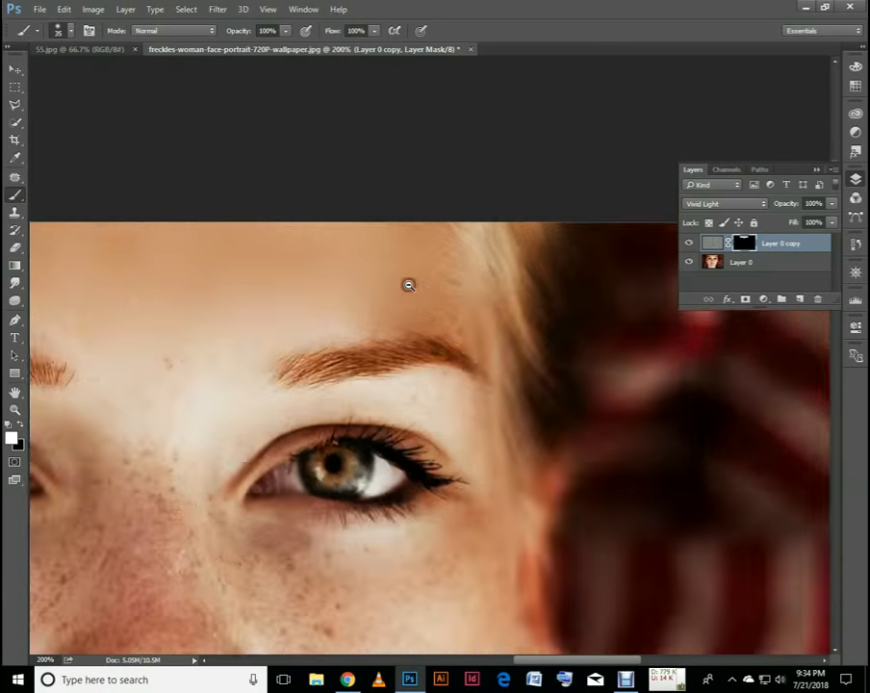
mouse_move(408, 283)
mouse_down()
mouse_move(459, 248)
mouse_move(506, 236)
mouse_up()
ctrl+click(460, 248)
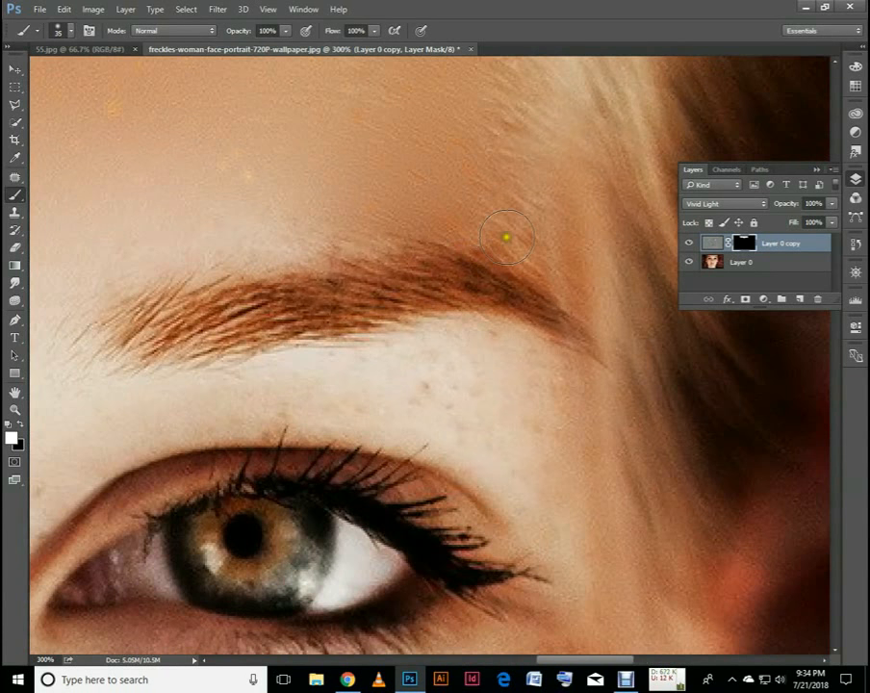
click(501, 131)
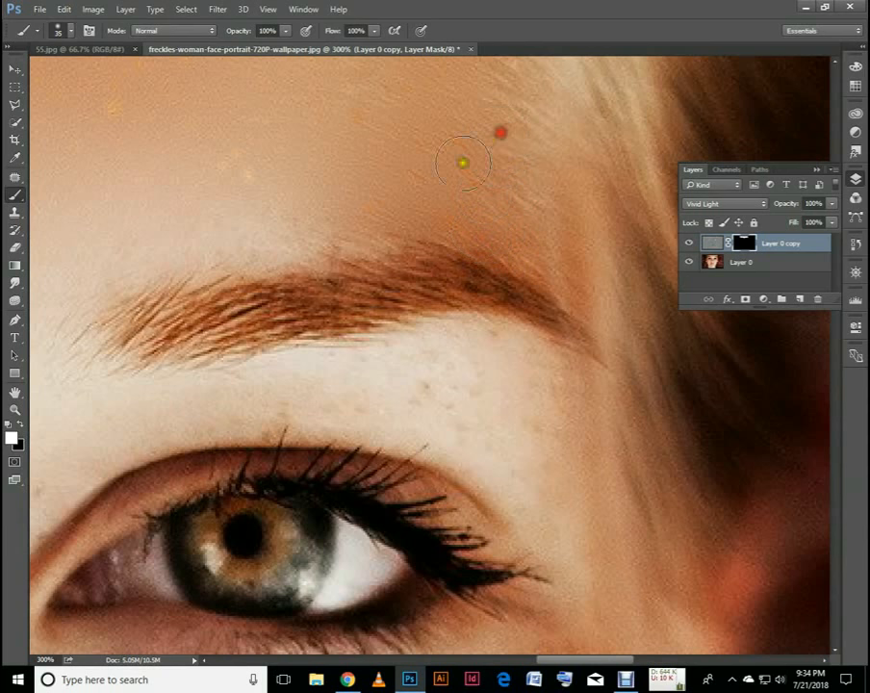
Paint the mask over the freckles between the two eyebrows and around the inner end of the photo's left eyebrow
alt+click(399, 226)
mouse_move(373, 254)
mouse_down()
mouse_move(518, 210)
mouse_move(459, 219)
mouse_up()
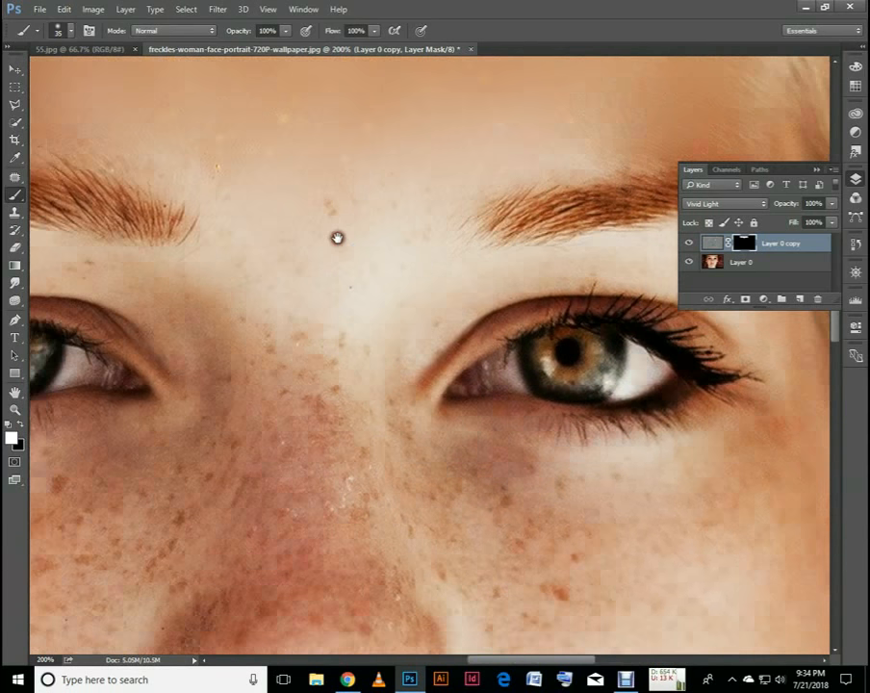
alt+click(336, 238)
ctrl+click(340, 233)
ctrl+click(343, 233)
click(322, 229)
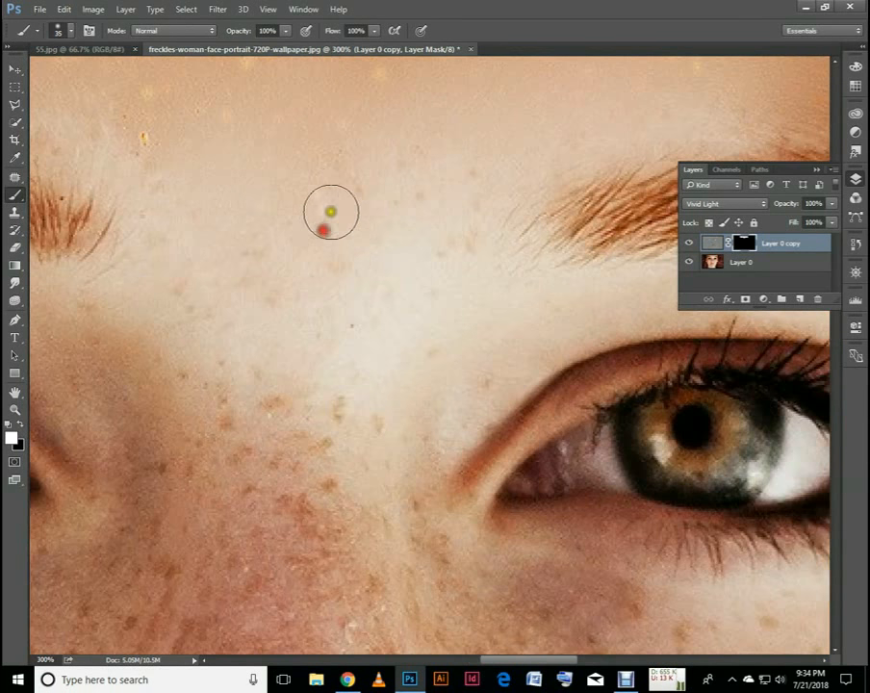
click(277, 285)
click(260, 306)
drag(260, 306, 385, 207)
alt+click(289, 298)
drag(279, 289, 453, 327)
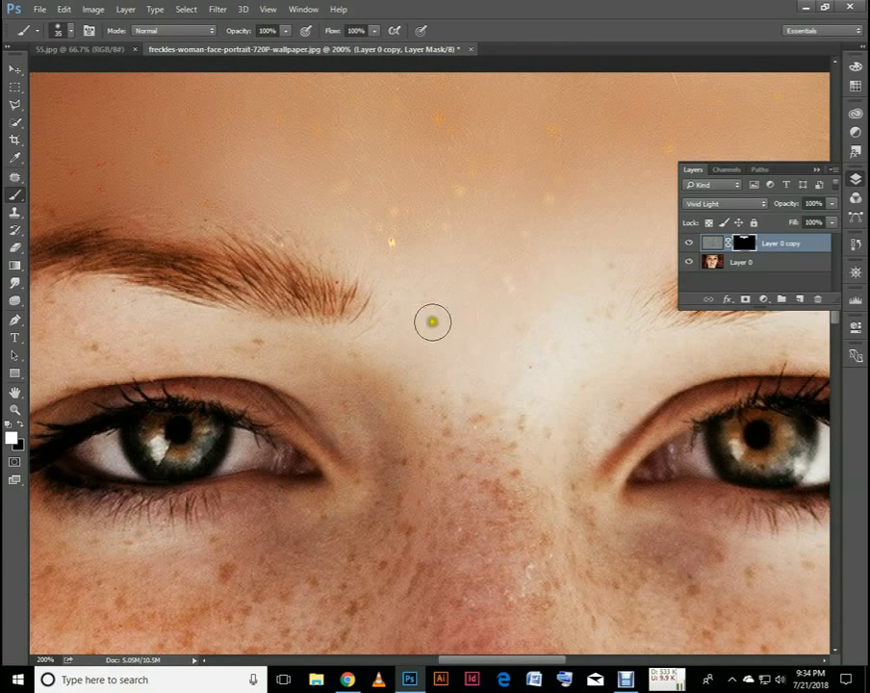
scroll(373, 276, down, 1)
drag(374, 291, 402, 284)
Paint the mask over the spots between the photo's left eyebrow and eyelid, out to the temple
scroll(384, 284, up, 1)
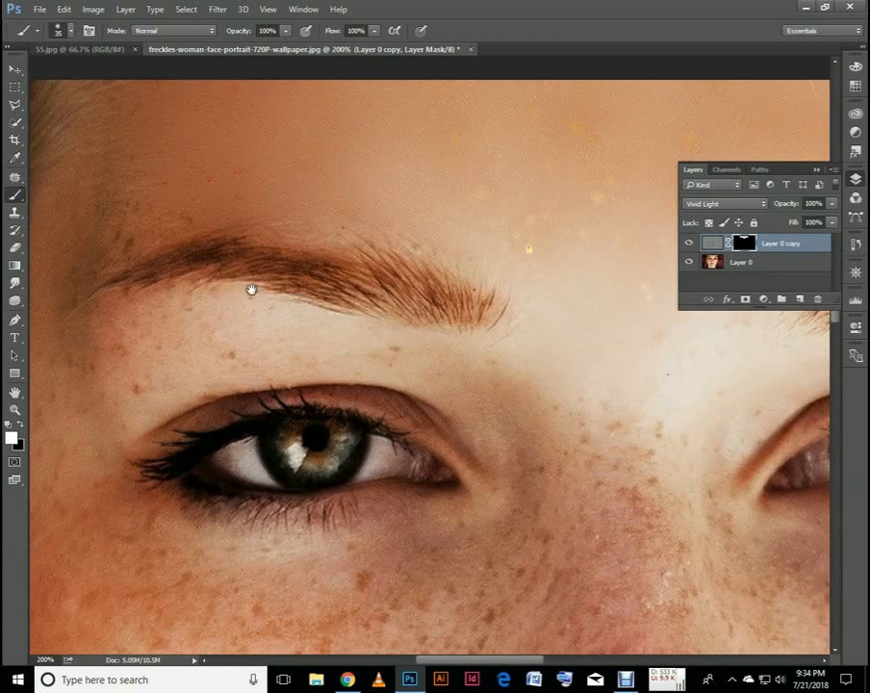
drag(251, 289, 487, 290)
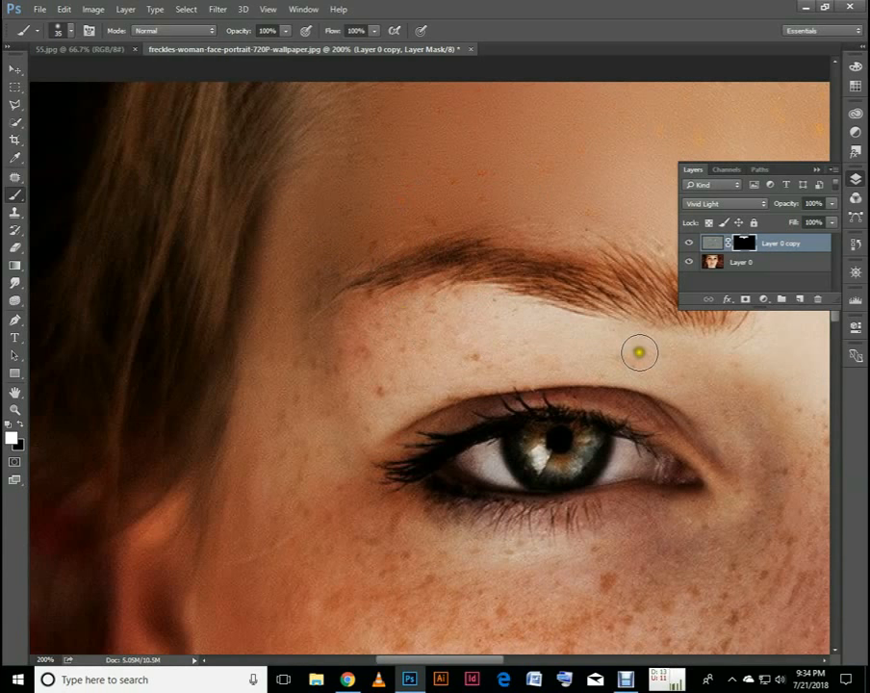
mouse_move(639, 352)
mouse_down()
mouse_move(427, 352)
mouse_move(396, 341)
mouse_move(336, 352)
mouse_move(346, 394)
mouse_move(304, 374)
mouse_up()
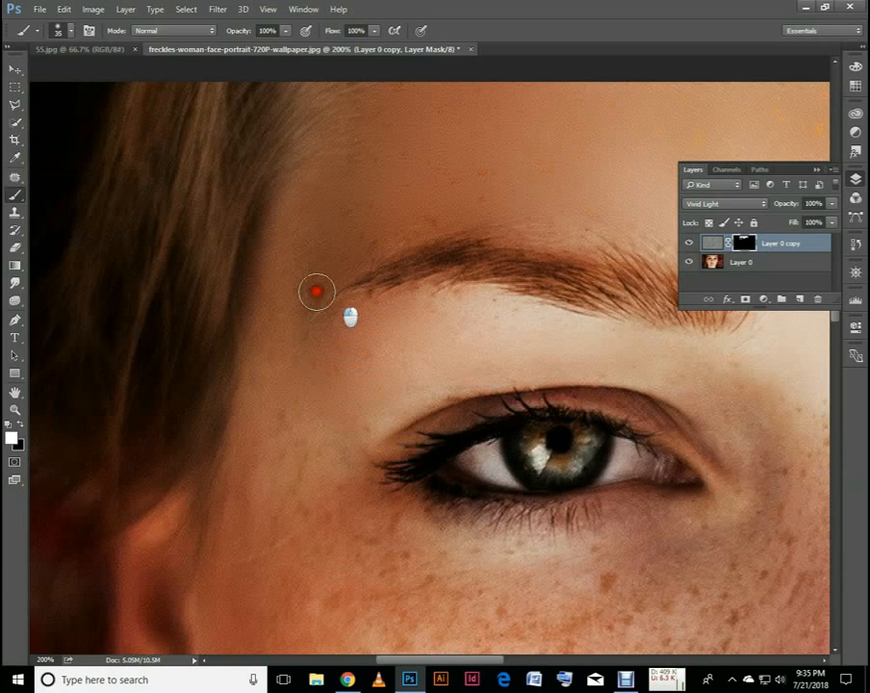
click(325, 332)
Paint the mask over the spots between the photo's right eyebrow and its upper eyelid
alt+click(509, 321)
drag(575, 312, 333, 327)
ctrl+click(509, 318)
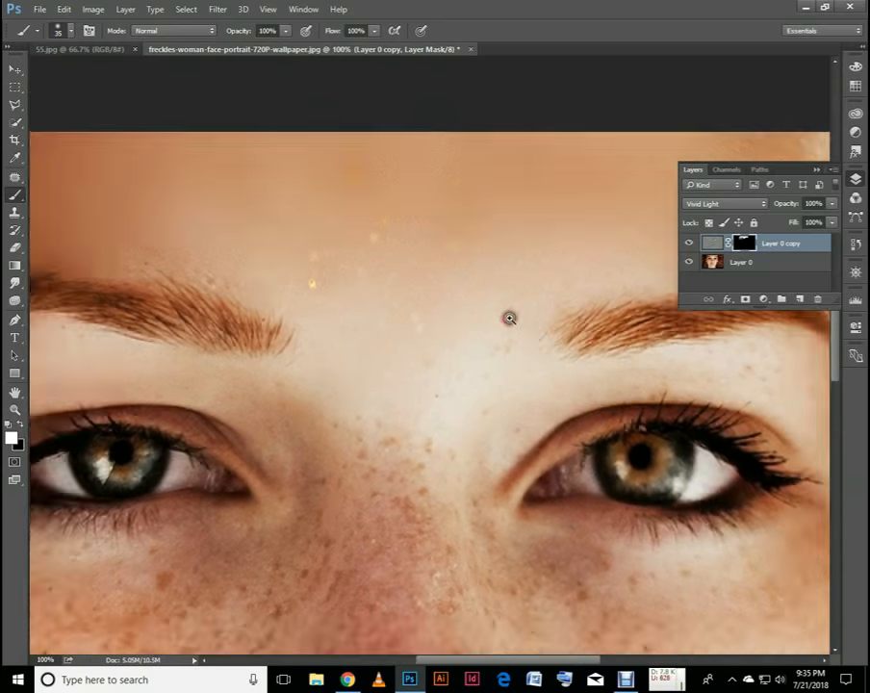
mouse_move(591, 359)
mouse_down()
mouse_move(452, 335)
mouse_move(387, 306)
mouse_up()
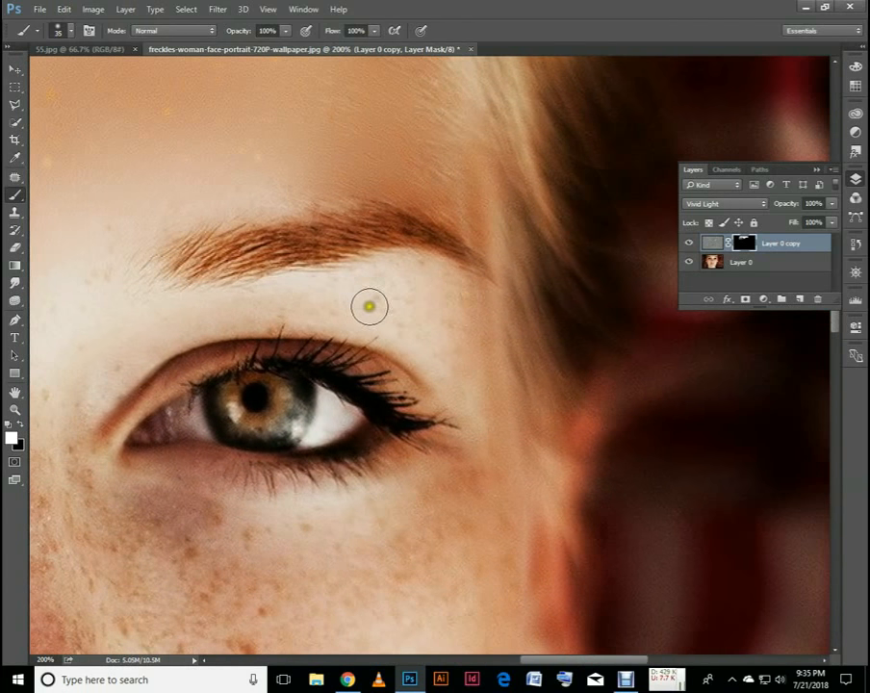
click(370, 306)
mouse_move(416, 340)
mouse_down()
mouse_move(452, 357)
mouse_move(443, 324)
mouse_up()
drag(374, 281, 336, 294)
drag(266, 319, 258, 307)
click(381, 319)
click(452, 353)
Paint the mask over the freckles on the bridge of the nose beside the photo's left eye
alt+click(414, 320)
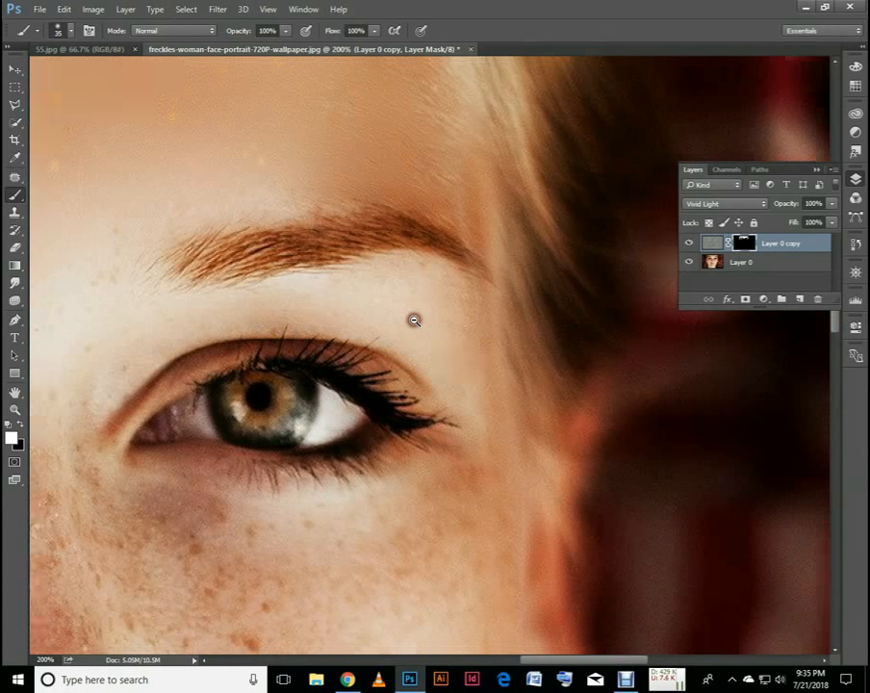
alt+click(414, 321)
drag(146, 377, 454, 296)
ctrl+click(456, 294)
ctrl+click(460, 294)
mouse_move(519, 223)
mouse_down()
mouse_move(499, 378)
mouse_move(491, 301)
mouse_move(478, 409)
mouse_up()
mouse_move(590, 199)
mouse_down()
mouse_move(581, 294)
mouse_move(593, 284)
mouse_move(593, 371)
mouse_move(535, 477)
mouse_move(500, 465)
mouse_up()
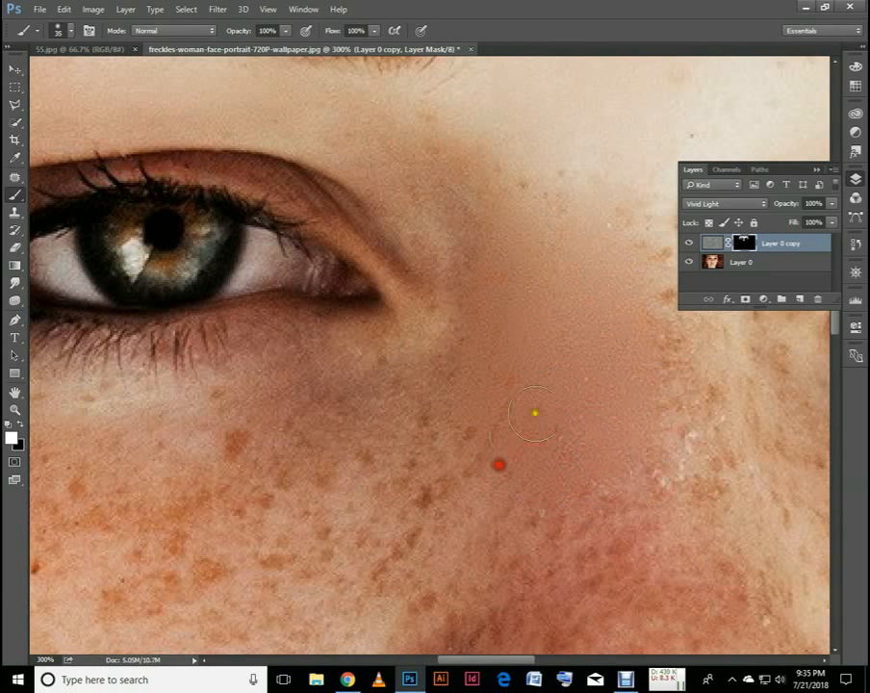
Paint the mask over the freckles below the photo's left eye, from its inner corner to its outer corner
mouse_move(405, 161)
mouse_down()
mouse_move(398, 208)
mouse_move(453, 336)
mouse_move(408, 369)
mouse_move(112, 439)
mouse_move(397, 437)
mouse_move(295, 446)
mouse_up()
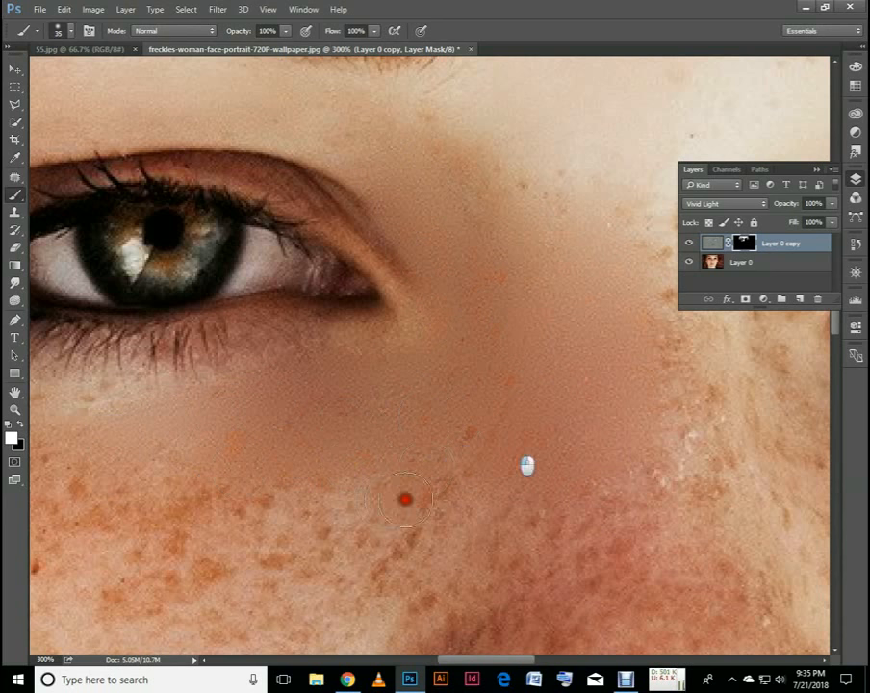
key(space)
mouse_move(439, 423)
mouse_down()
mouse_move(444, 403)
mouse_move(570, 378)
mouse_up()
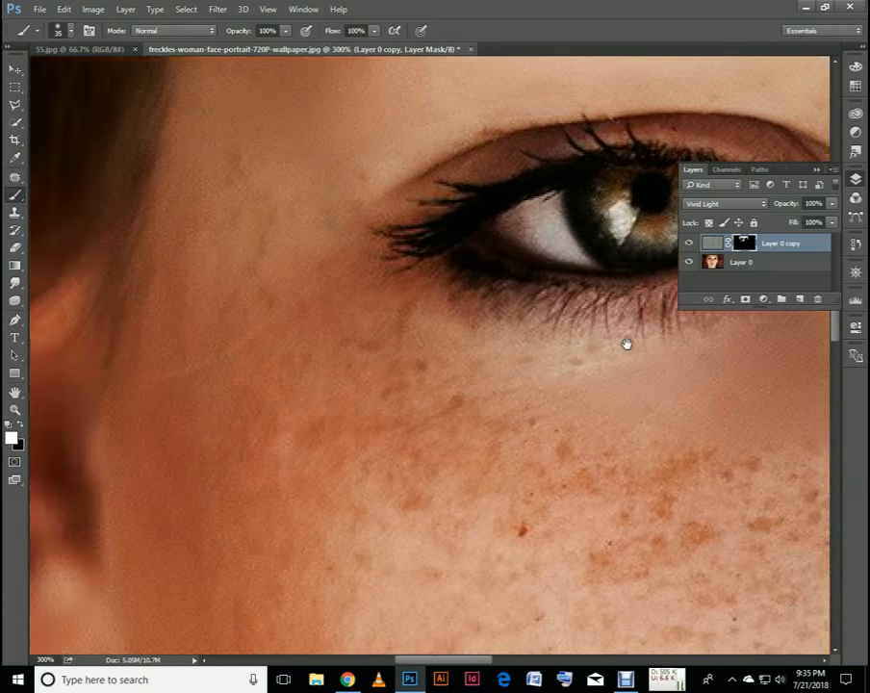
drag(632, 374, 475, 373)
mouse_move(610, 365)
mouse_down()
mouse_move(379, 375)
mouse_move(252, 323)
mouse_move(227, 299)
mouse_up()
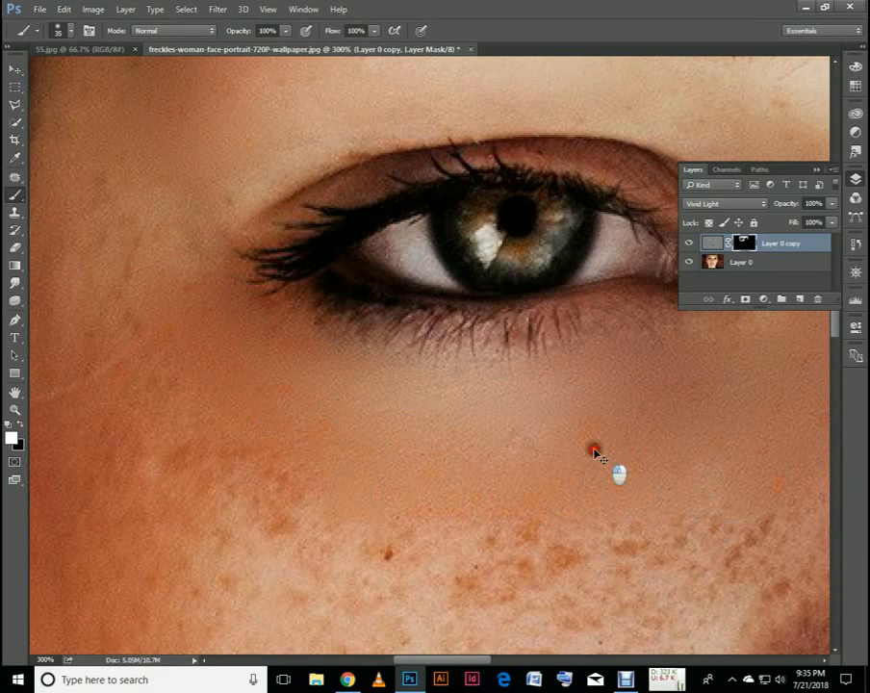
Paint the mask over the freckles on the outer cheek beside the ear on the photo's left side
key(ctrl+minus)
drag(328, 460, 246, 431)
drag(314, 508, 438, 467)
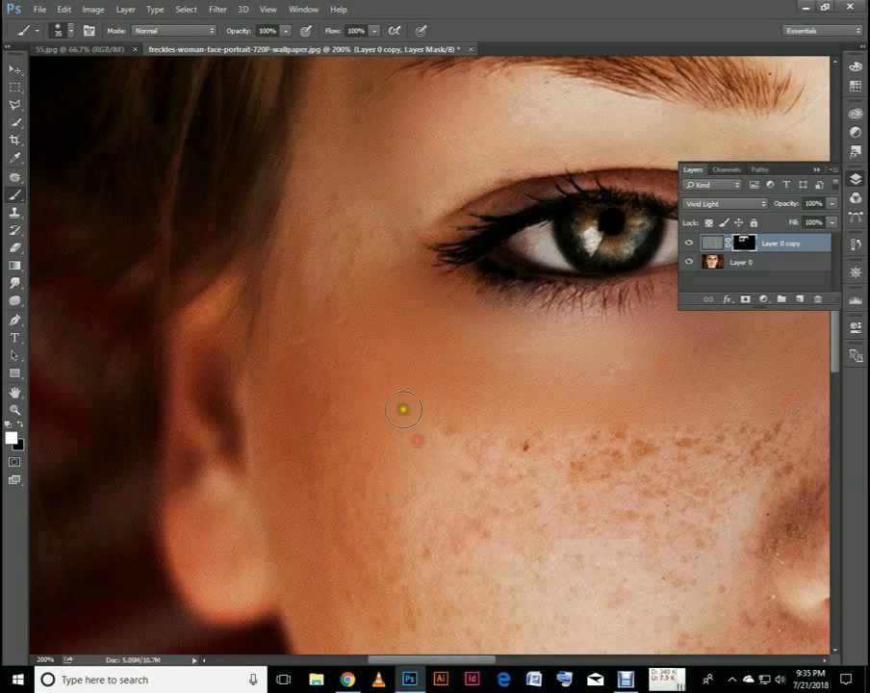
Enlarge the brush to 69 px and paint the mask over the freckled cheek on the photo's left side
right_click(441, 381)
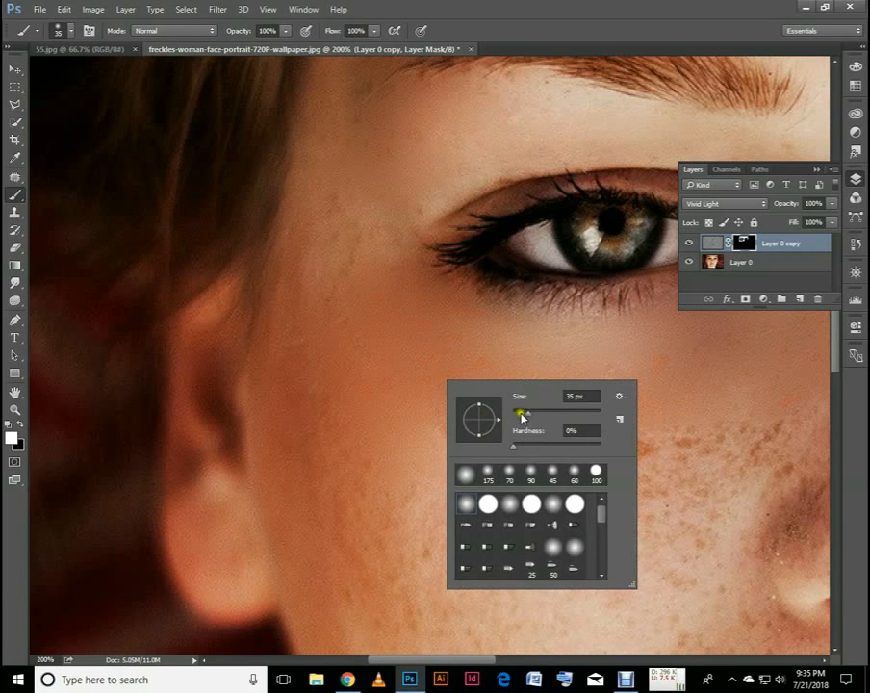
drag(522, 416, 543, 418)
click(500, 30)
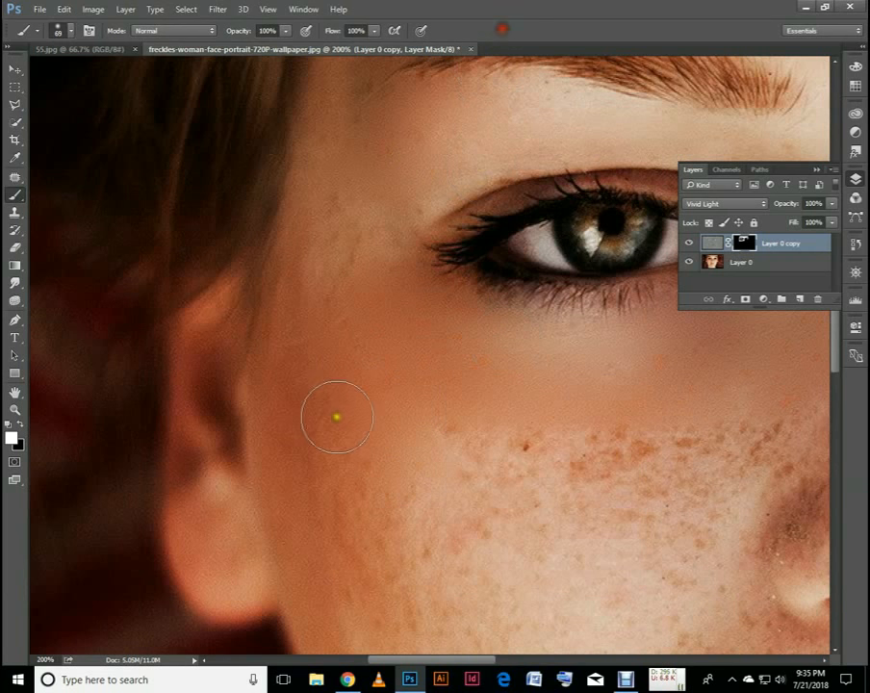
mouse_move(423, 453)
mouse_down()
mouse_move(462, 462)
mouse_move(578, 452)
mouse_move(642, 458)
mouse_move(353, 458)
mouse_move(314, 420)
mouse_move(505, 539)
mouse_up()
mouse_move(487, 477)
mouse_down()
mouse_move(401, 425)
mouse_move(341, 365)
mouse_up()
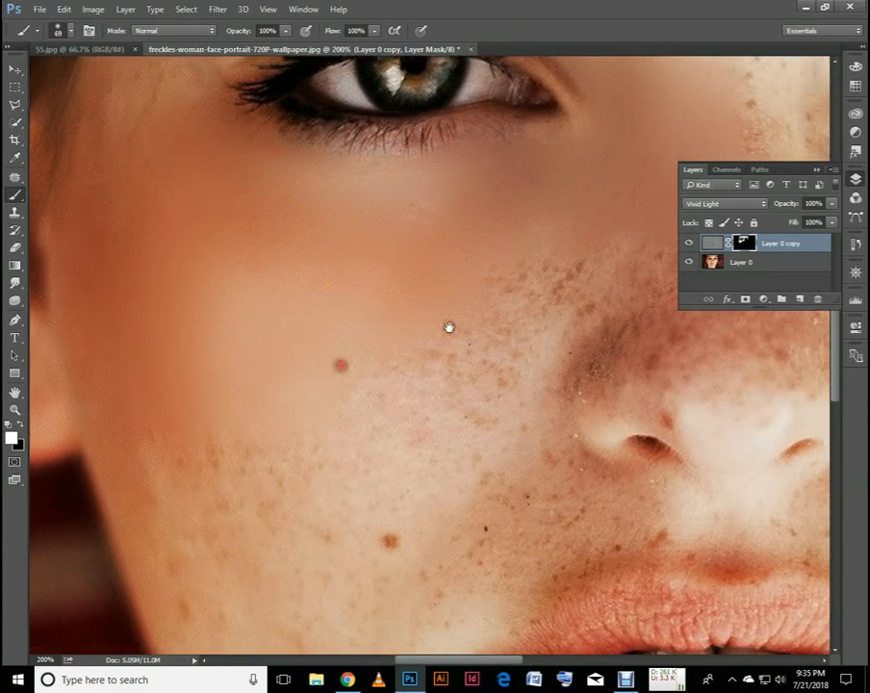
mouse_move(530, 252)
mouse_down()
mouse_move(457, 338)
mouse_move(494, 264)
mouse_move(346, 363)
mouse_up()
mouse_move(383, 520)
mouse_down()
mouse_move(337, 522)
mouse_move(267, 436)
mouse_move(191, 409)
mouse_move(281, 341)
mouse_up()
mouse_move(211, 357)
mouse_down()
mouse_move(283, 488)
mouse_move(227, 387)
mouse_move(239, 480)
mouse_move(185, 375)
mouse_move(217, 447)
mouse_move(321, 551)
mouse_move(395, 456)
mouse_move(362, 544)
mouse_move(420, 542)
mouse_move(458, 499)
mouse_up()
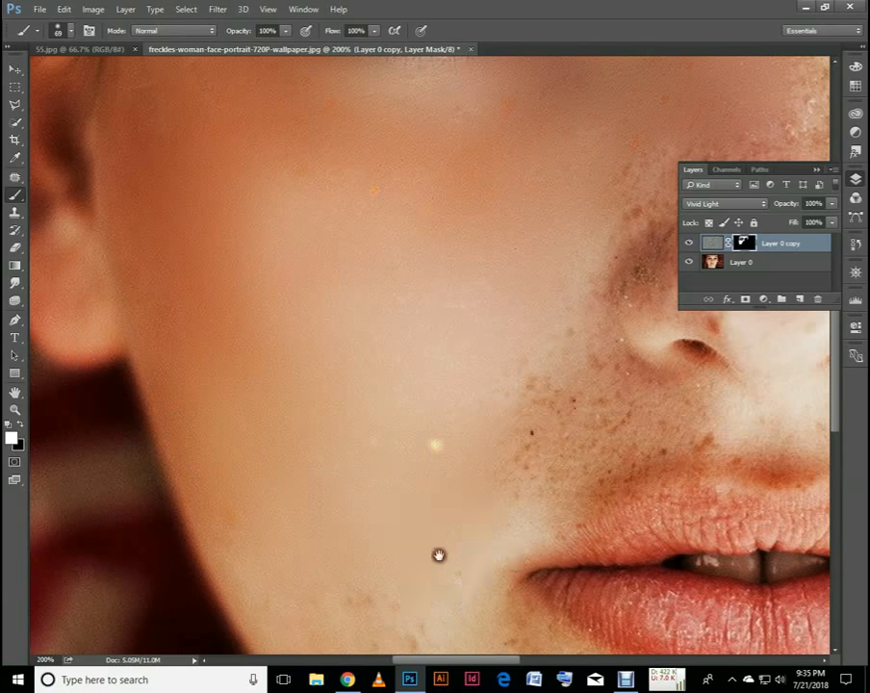
Paint the mask over the remaining freckles on the photo's left lower cheek, around the mouth corner and beside the nose
drag(439, 555, 376, 388)
mouse_move(256, 454)
mouse_down()
mouse_move(384, 529)
mouse_move(359, 473)
mouse_move(319, 460)
mouse_move(237, 468)
mouse_move(294, 523)
mouse_move(494, 581)
mouse_move(445, 520)
mouse_move(523, 576)
mouse_up()
drag(405, 416, 306, 481)
mouse_move(387, 293)
mouse_down()
mouse_move(403, 415)
mouse_move(462, 374)
mouse_move(491, 372)
mouse_up()
drag(407, 372, 228, 460)
mouse_move(398, 333)
mouse_down()
mouse_move(294, 414)
mouse_move(278, 439)
mouse_up()
Paint the mask over the upper nose bridge and the freckles directly below the photo's right eye
mouse_move(368, 190)
mouse_down()
mouse_move(384, 246)
mouse_move(389, 227)
mouse_move(355, 256)
mouse_up()
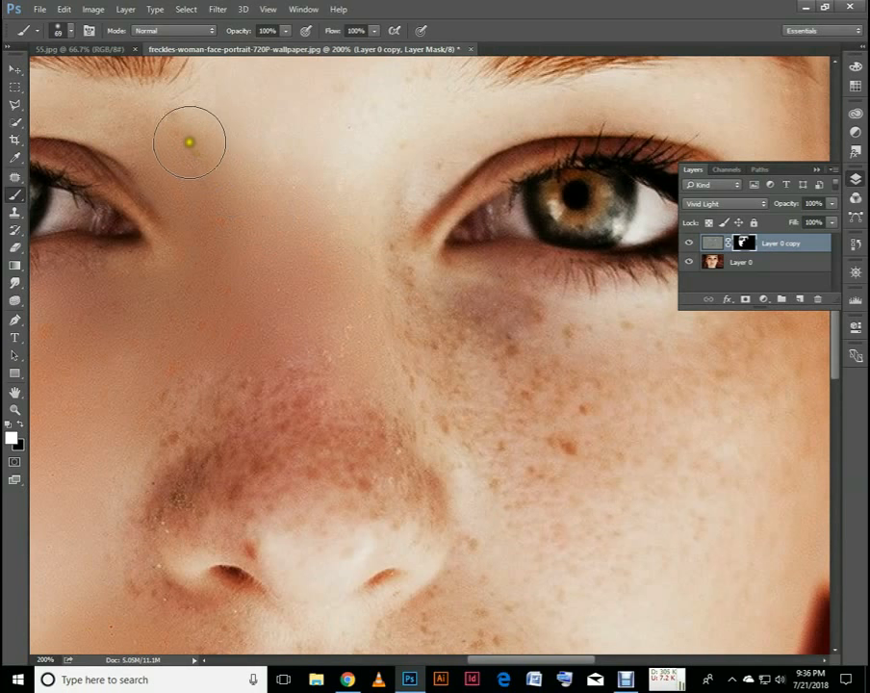
drag(202, 156, 311, 185)
mouse_move(390, 152)
mouse_down()
mouse_move(375, 246)
mouse_move(420, 338)
mouse_move(458, 322)
mouse_move(499, 344)
mouse_move(603, 369)
mouse_move(385, 299)
mouse_up()
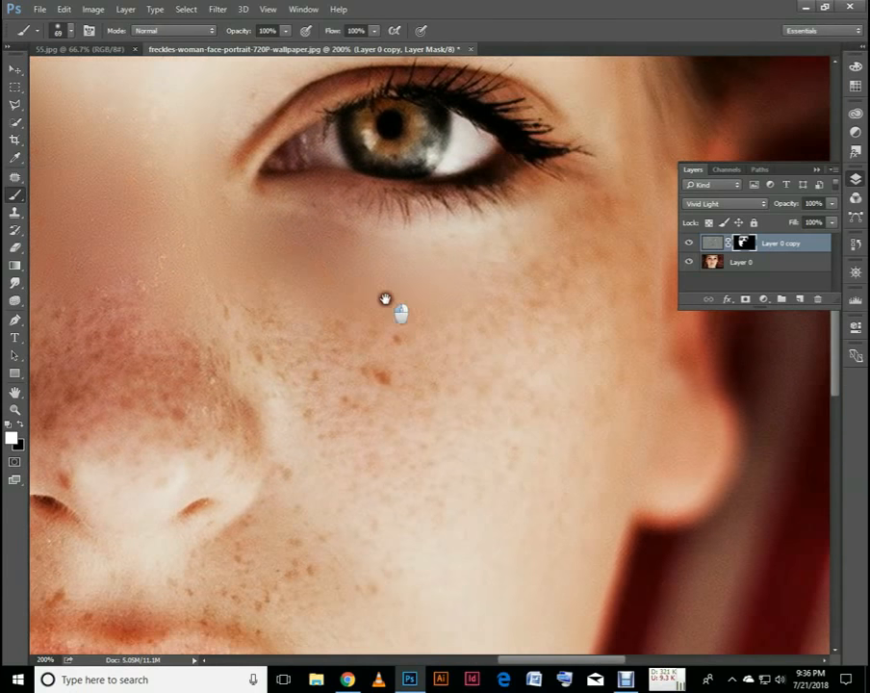
Paint the mask over the freckles across the photo's right cheek, down toward the mouth corner
click(316, 359)
mouse_move(378, 367)
mouse_down()
mouse_move(447, 349)
mouse_move(592, 239)
mouse_move(573, 231)
mouse_move(450, 262)
mouse_move(353, 257)
mouse_up()
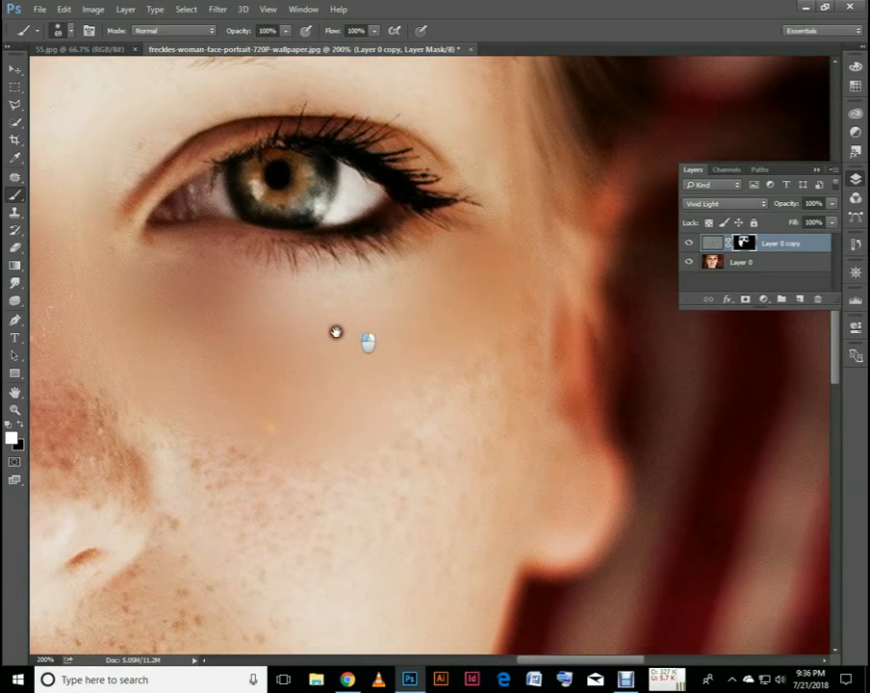
drag(488, 359, 433, 196)
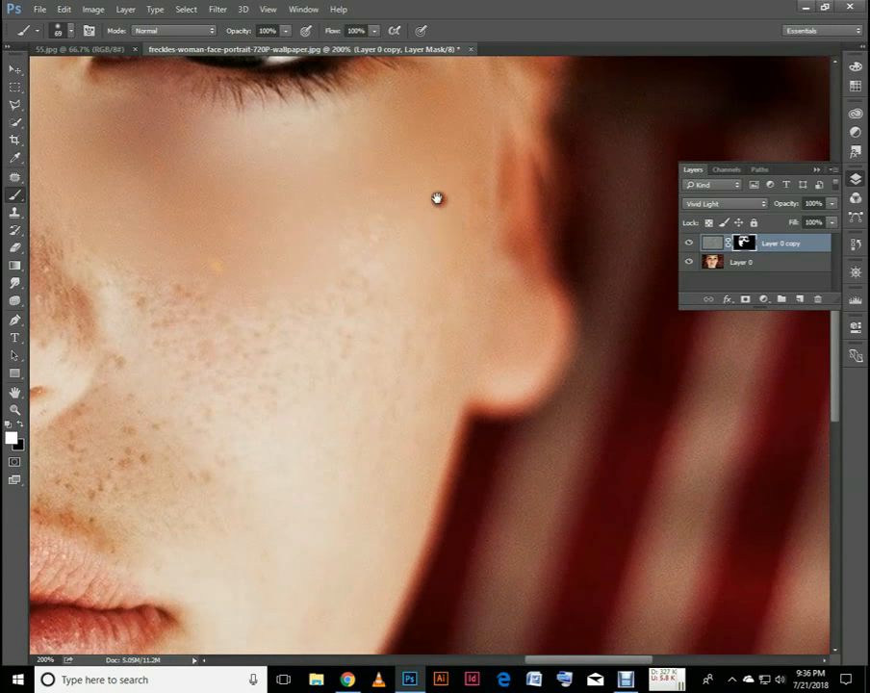
mouse_move(286, 395)
mouse_down()
mouse_move(181, 363)
mouse_move(104, 245)
mouse_move(338, 420)
mouse_move(414, 249)
mouse_up()
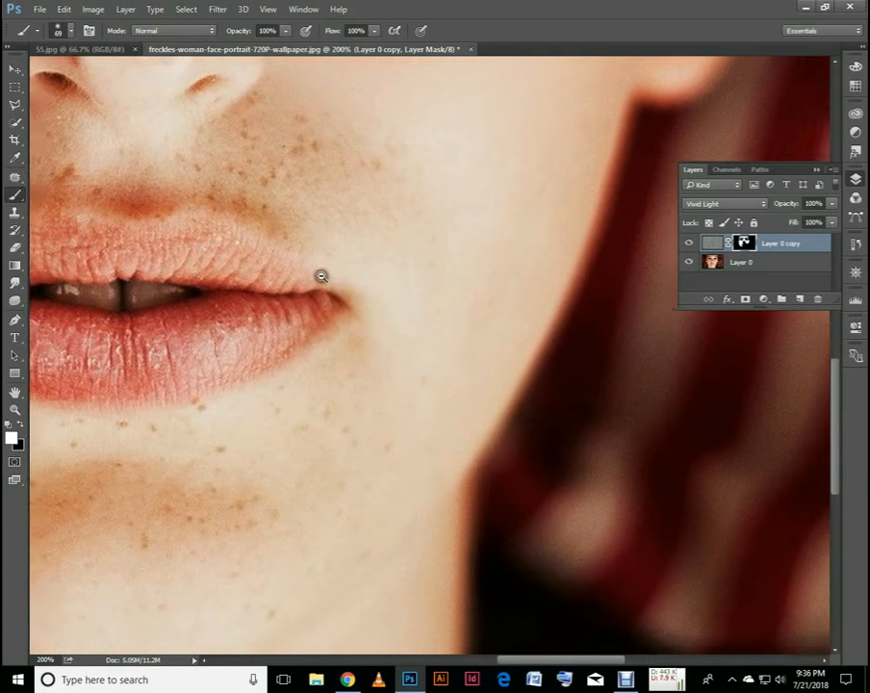
Reduce the brush to 35 px and paint the mask over the freckles on the tip and sides of the nose
alt+click(322, 276)
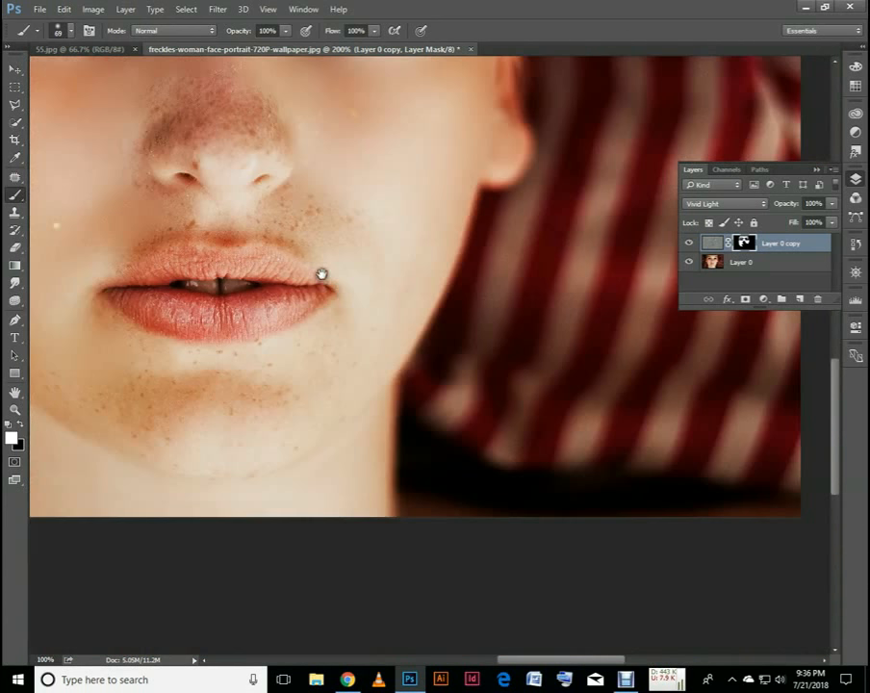
drag(323, 230, 411, 366)
click(342, 257)
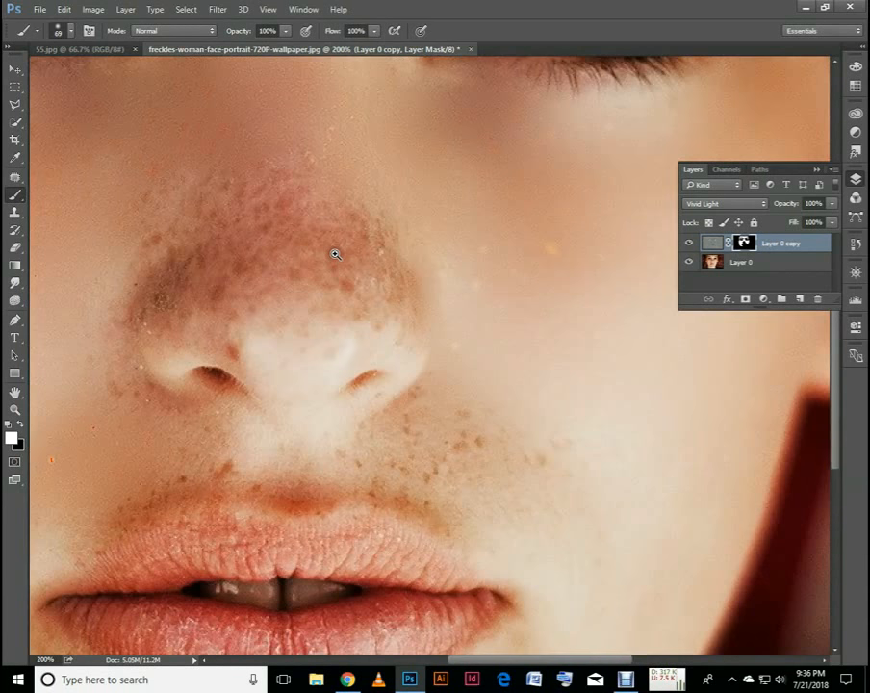
mouse_move(349, 220)
mouse_down()
mouse_move(359, 266)
mouse_move(324, 281)
mouse_move(299, 254)
mouse_up()
drag(330, 183, 320, 256)
key(bracketleft)
drag(300, 158, 262, 235)
mouse_move(272, 166)
mouse_down()
mouse_move(240, 213)
mouse_move(237, 278)
mouse_up()
mouse_move(214, 173)
mouse_down()
mouse_move(179, 286)
mouse_move(133, 278)
mouse_move(177, 267)
mouse_move(128, 328)
mouse_move(129, 357)
mouse_up()
drag(211, 305, 129, 330)
mouse_move(270, 305)
mouse_down()
mouse_move(282, 354)
mouse_move(158, 349)
mouse_up()
drag(359, 310, 384, 285)
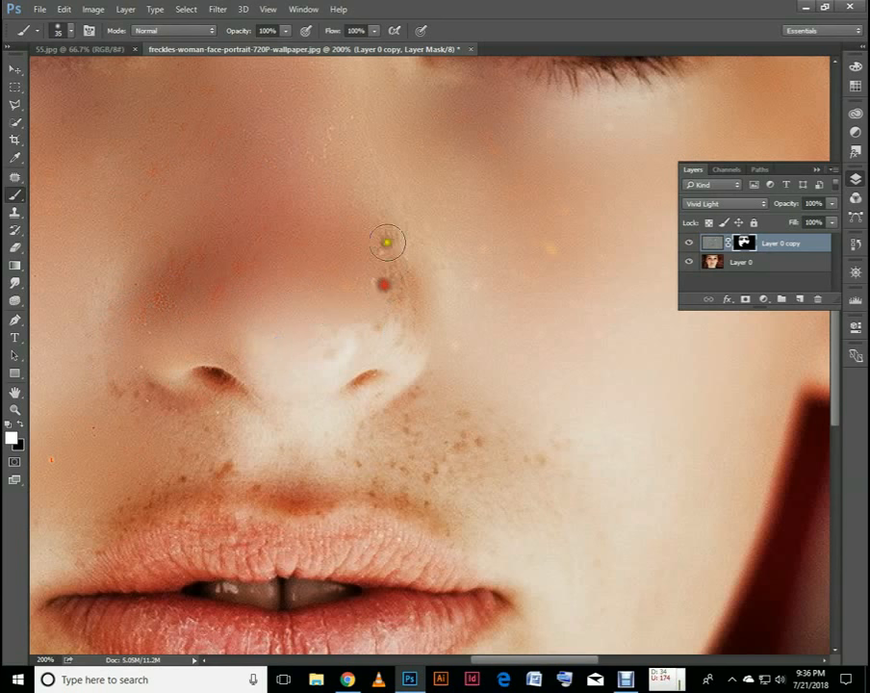
Paint the mask over the spots beside the nostrils and between the nose and the upper lip
mouse_move(377, 235)
mouse_down()
mouse_move(384, 270)
mouse_move(334, 342)
mouse_move(442, 360)
mouse_move(326, 343)
mouse_move(309, 402)
mouse_move(182, 427)
mouse_move(111, 387)
mouse_move(259, 466)
mouse_up()
mouse_move(407, 411)
mouse_down()
mouse_move(392, 462)
mouse_move(459, 370)
mouse_move(472, 406)
mouse_move(310, 474)
mouse_up()
click(120, 388)
ctrl+alt+click(249, 385)
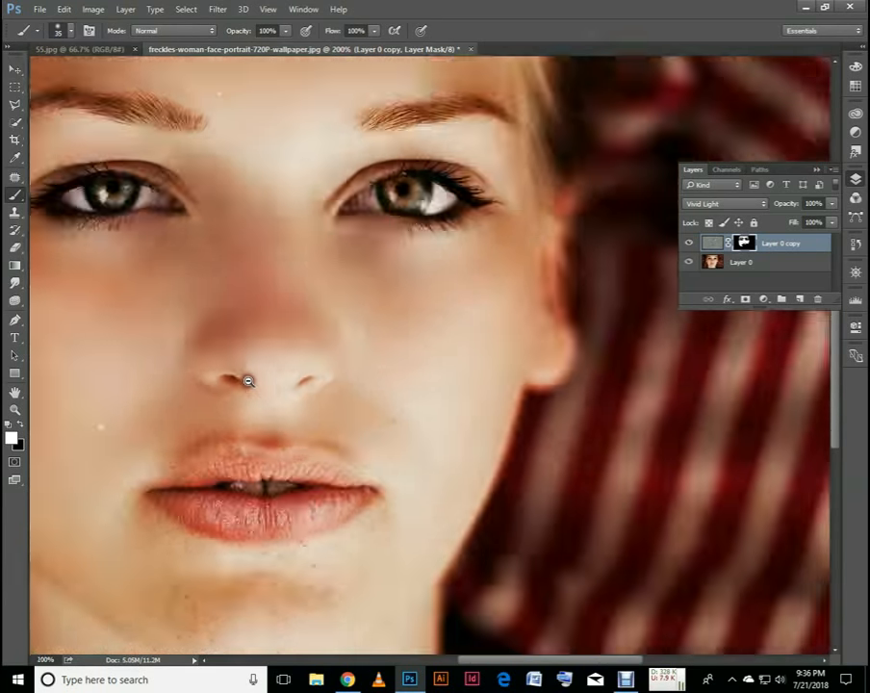
Paint the mask across the spotted skin below the mouth
ctrl+alt+click(247, 381)
ctrl+click(422, 346)
ctrl+click(422, 346)
drag(444, 377, 433, 204)
click(190, 339)
mouse_move(190, 339)
mouse_down()
mouse_move(216, 325)
mouse_move(116, 392)
mouse_move(212, 357)
mouse_move(299, 312)
mouse_move(522, 321)
mouse_move(679, 411)
mouse_move(726, 361)
mouse_up()
mouse_move(642, 453)
mouse_down()
mouse_move(584, 502)
mouse_move(502, 539)
mouse_move(373, 556)
mouse_move(307, 552)
mouse_move(187, 489)
mouse_move(138, 438)
mouse_move(157, 525)
mouse_move(282, 588)
mouse_move(369, 588)
mouse_move(598, 547)
mouse_move(645, 452)
mouse_up()
scroll(467, 259, down, 1)
Enlarge the brush to 100 px and paint the mask over the chin, the jaw edges and the skin beside the mouth corner
key(bracketright)
key(bracketright)
key(bracketright)
key(bracketright)
key(bracketright)
key(bracketright)
key(bracketright)
key(bracketright)
mouse_move(312, 435)
mouse_down()
mouse_move(418, 443)
mouse_move(521, 429)
mouse_move(513, 464)
mouse_move(421, 490)
mouse_move(331, 482)
mouse_move(505, 483)
mouse_up()
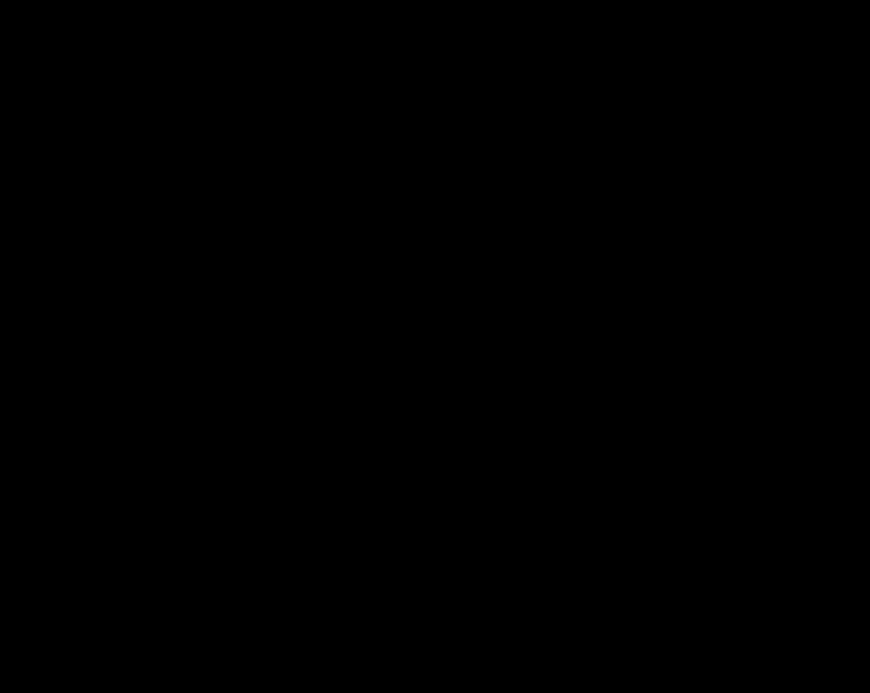
click(531, 455)
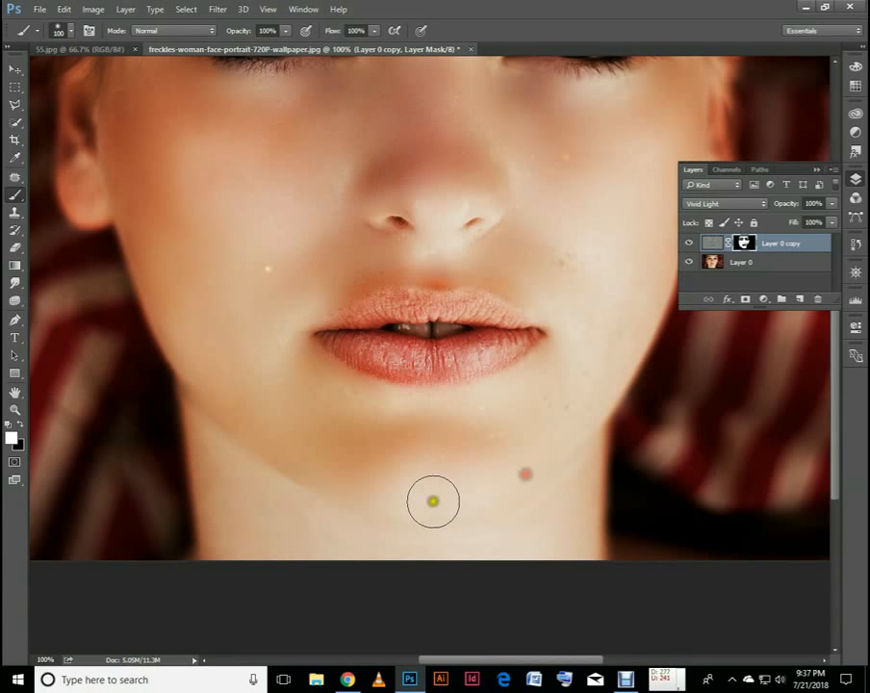
click(258, 406)
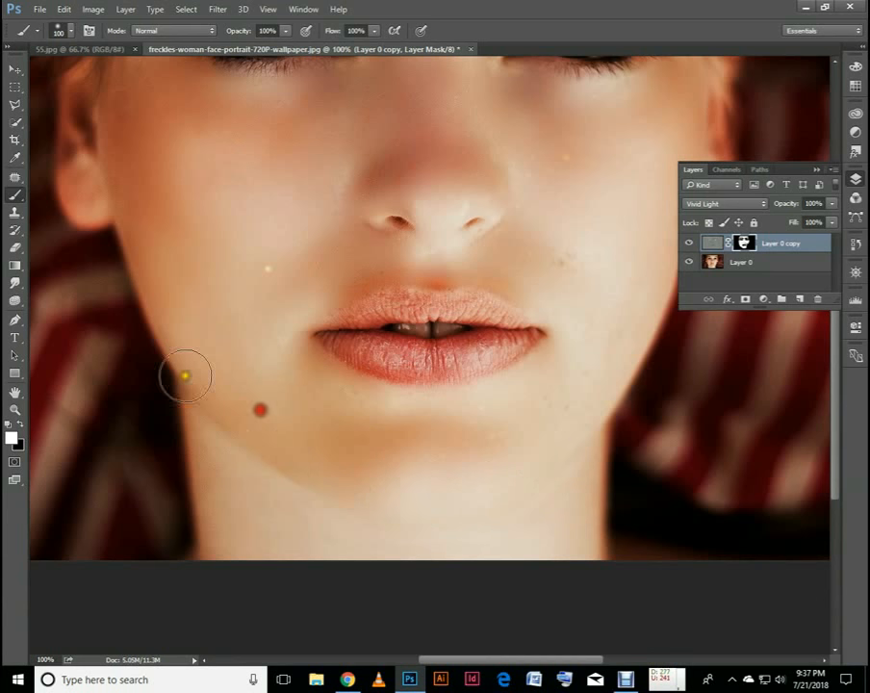
click(240, 415)
click(254, 418)
click(584, 336)
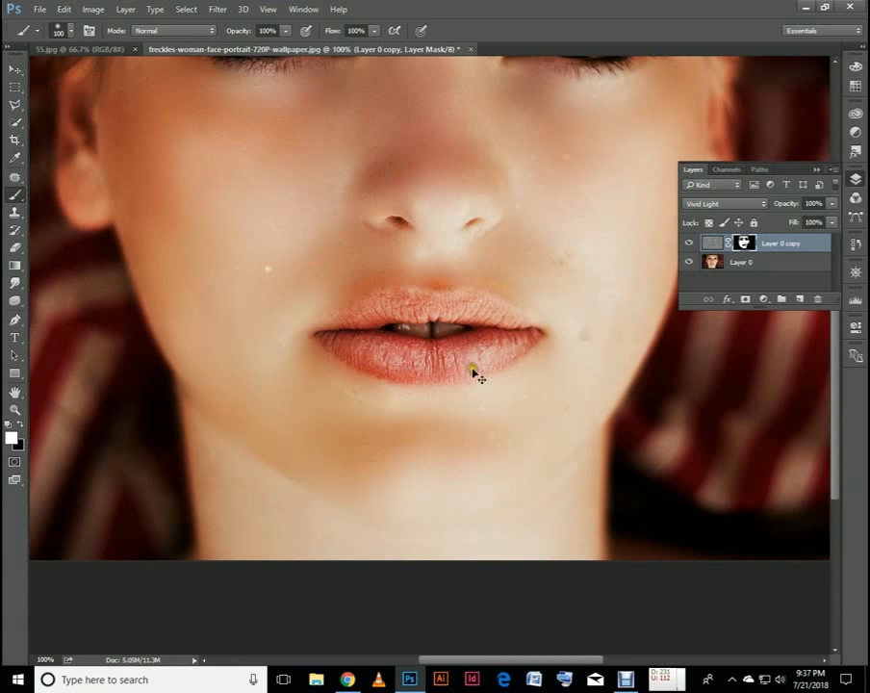
Paint the mask along the jawline where the chin meets the neck
key(ctrl+minus)
scroll(432, 420, up, 2)
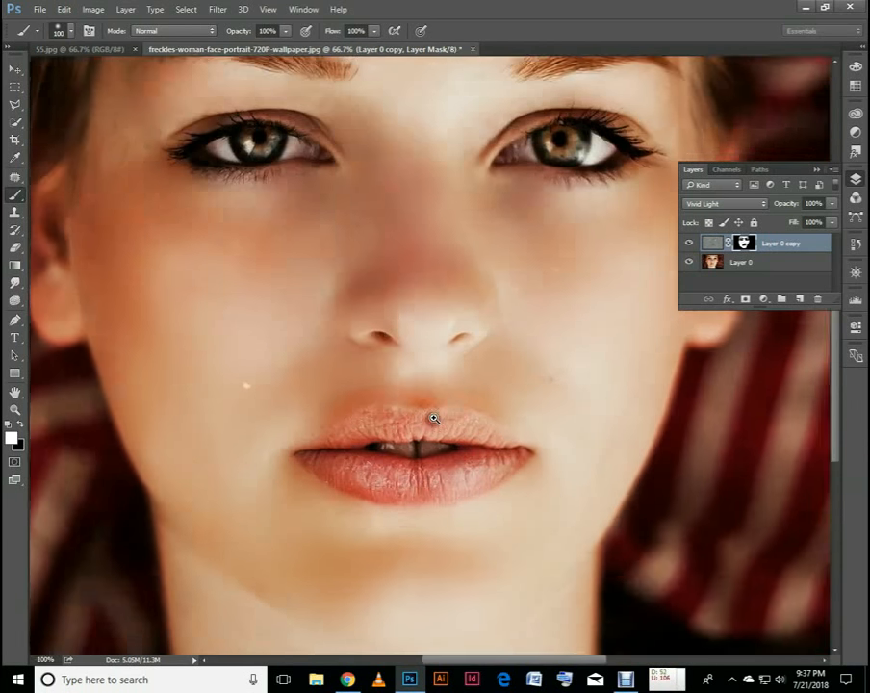
scroll(439, 302, down, 5)
scroll(410, 382, down, 1)
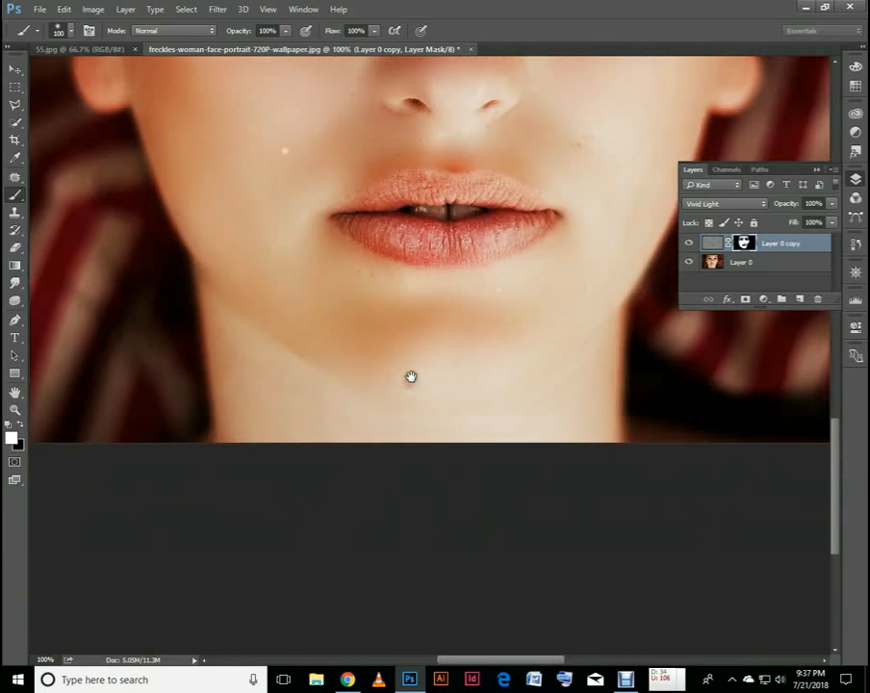
drag(410, 376, 429, 370)
mouse_move(309, 344)
mouse_down()
mouse_move(327, 399)
mouse_move(380, 425)
mouse_move(443, 431)
mouse_move(595, 433)
mouse_move(637, 419)
mouse_move(661, 373)
mouse_move(641, 422)
mouse_move(457, 440)
mouse_move(374, 362)
mouse_up()
scroll(397, 322, down, 1)
scroll(438, 298, up, 1)
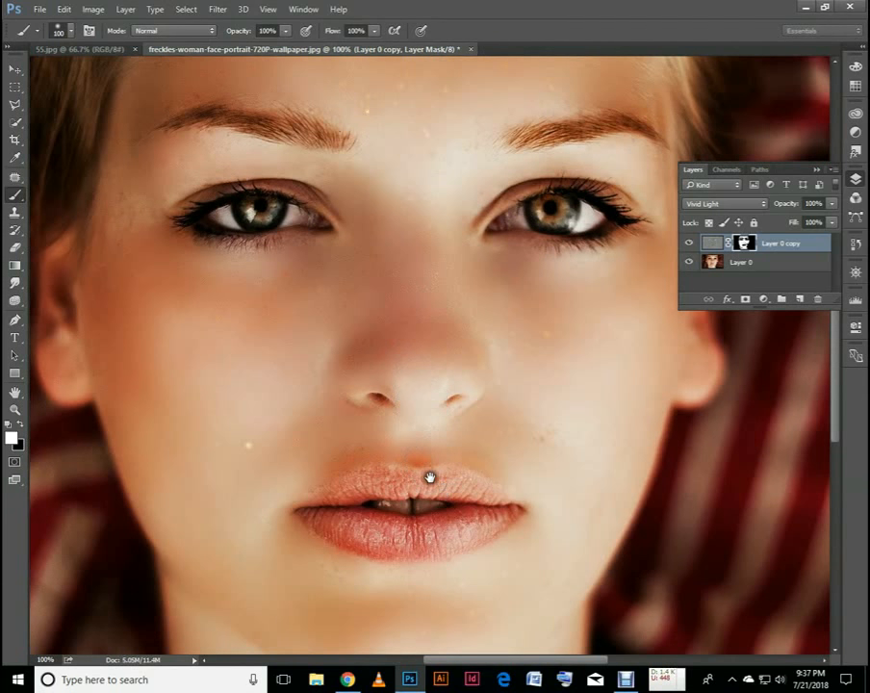
Reduce the brush to 27 px and paint the mask over the upper and lower lips
scroll(429, 477, up, 2)
drag(427, 478, 454, 326)
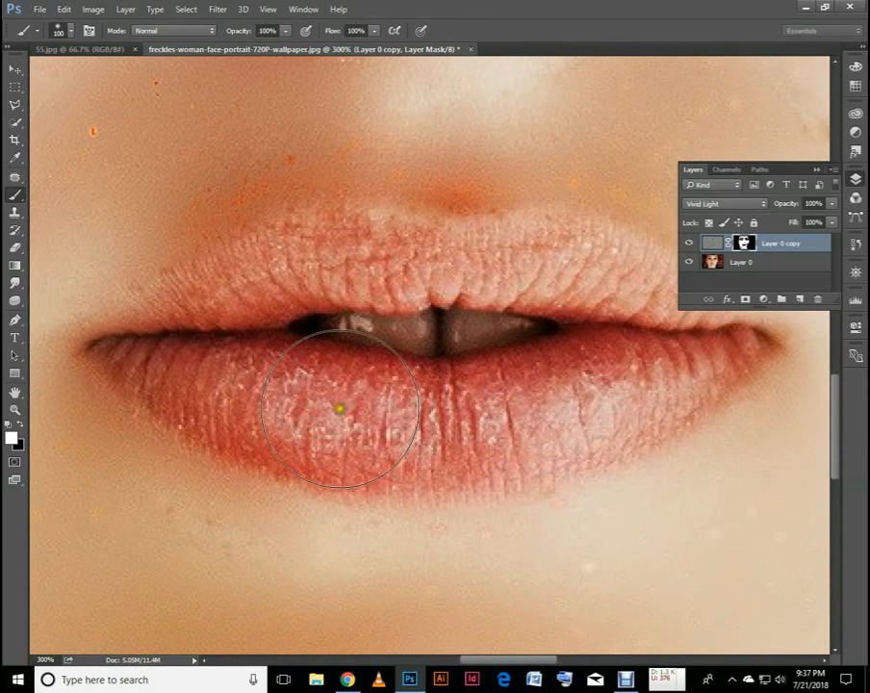
right_click(342, 405)
drag(451, 444, 426, 445)
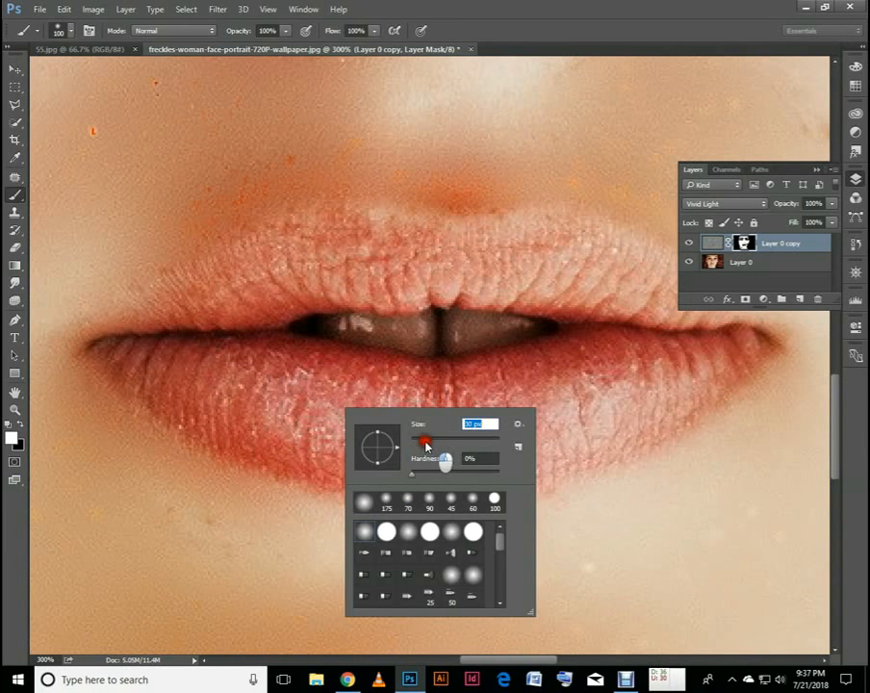
key(Return)
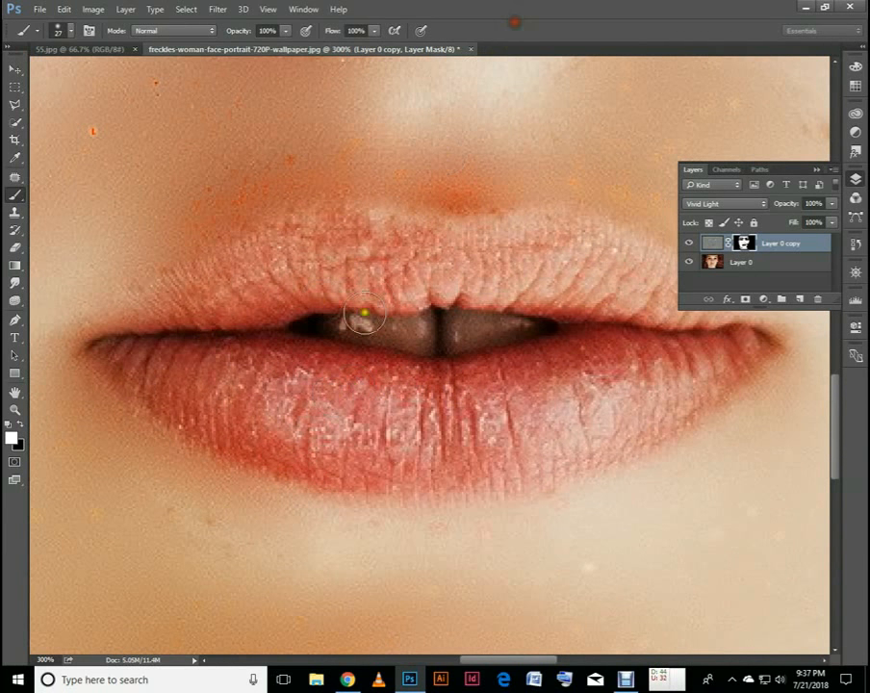
mouse_move(159, 378)
mouse_down()
mouse_move(274, 439)
mouse_move(500, 453)
mouse_move(608, 435)
mouse_move(709, 371)
mouse_move(544, 412)
mouse_move(553, 404)
mouse_move(458, 416)
mouse_move(477, 409)
mouse_move(315, 413)
mouse_move(259, 387)
mouse_move(514, 389)
mouse_move(647, 361)
mouse_move(595, 368)
mouse_move(527, 394)
mouse_move(313, 385)
mouse_move(227, 320)
mouse_move(167, 319)
mouse_move(301, 264)
mouse_move(240, 283)
mouse_move(290, 264)
mouse_move(410, 236)
mouse_move(456, 247)
mouse_move(562, 245)
mouse_move(563, 263)
mouse_move(458, 251)
mouse_move(541, 286)
mouse_move(366, 265)
mouse_move(181, 265)
mouse_move(348, 273)
mouse_move(317, 267)
mouse_move(493, 291)
mouse_move(571, 345)
mouse_move(391, 403)
mouse_move(264, 414)
mouse_up()
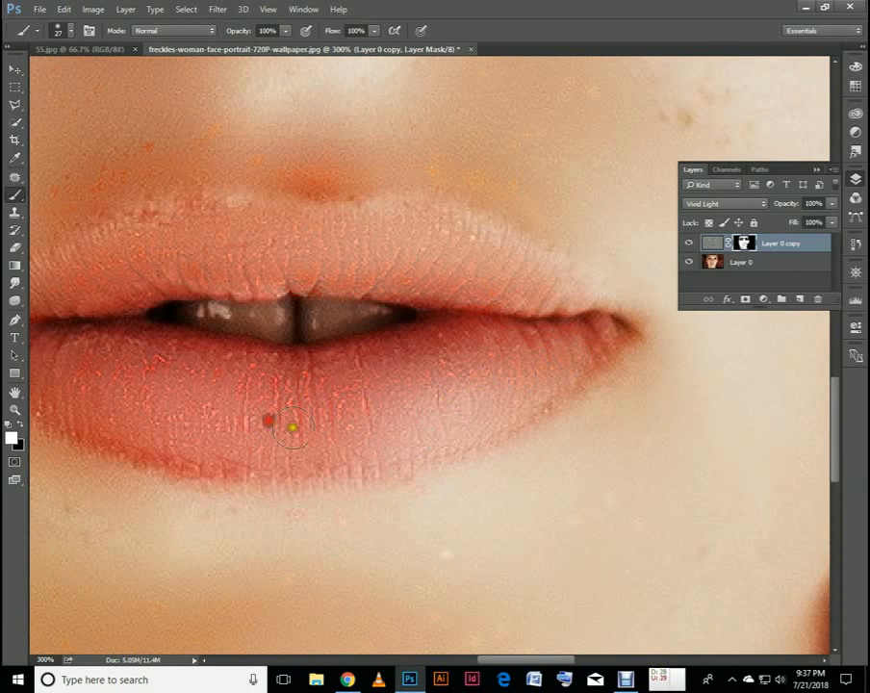
Examine the retouched lips and skin across the whole face for remaining spots
alt+click(352, 259)
alt+click(347, 256)
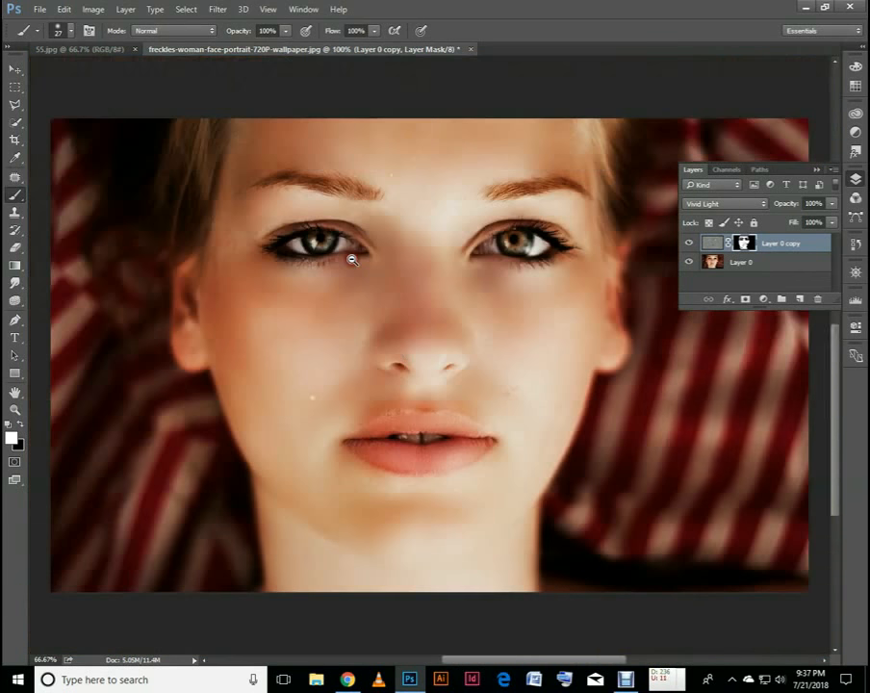
alt+click(431, 325)
click(429, 329)
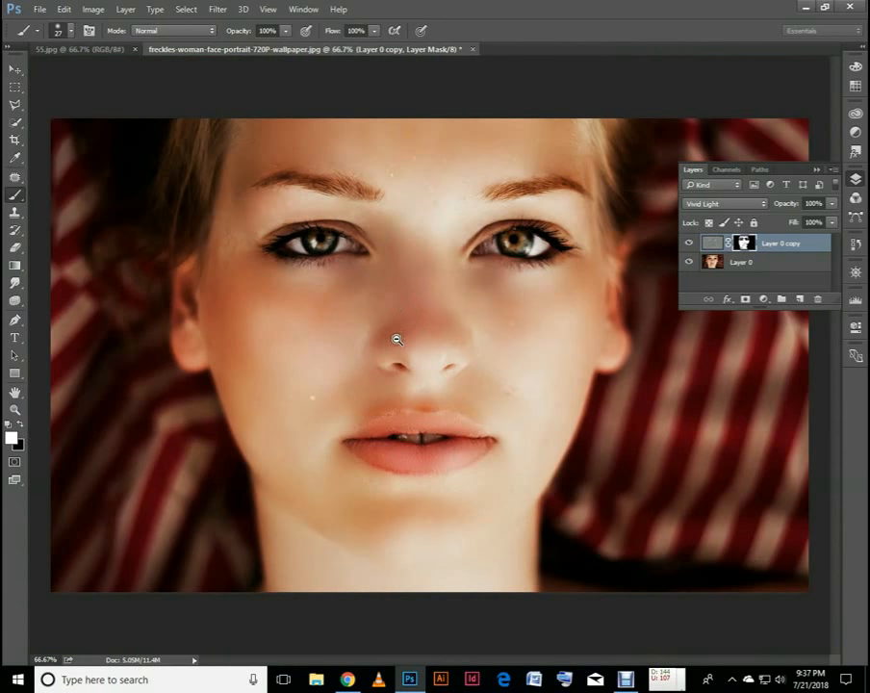
alt+click(396, 339)
click(371, 366)
click(360, 358)
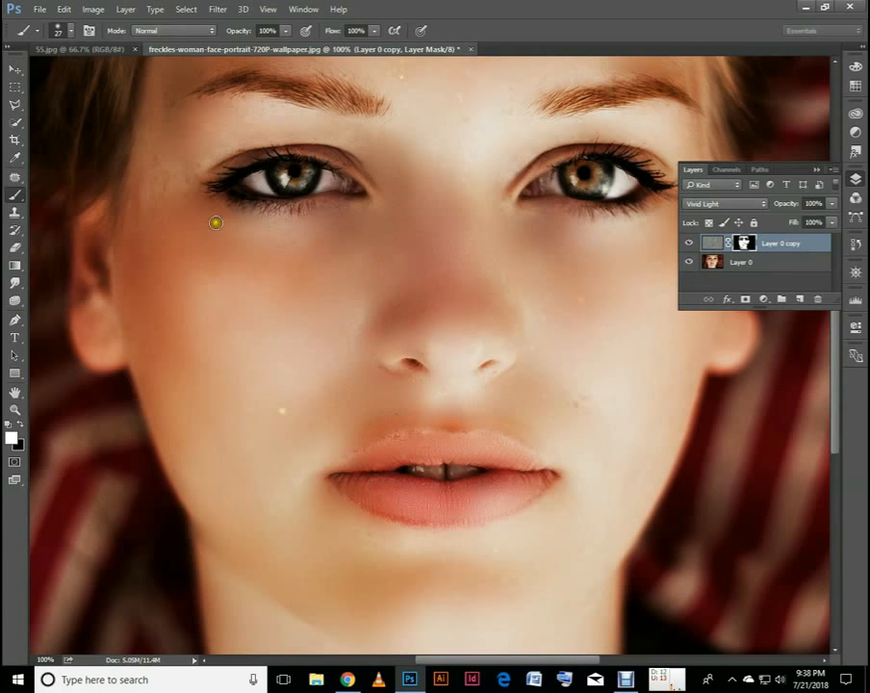
Try to cover the bright cheek spot with the Clone Stamp on the Layer 0 copy image, sampling the clean skin above it
click(703, 248)
alt+click(298, 252)
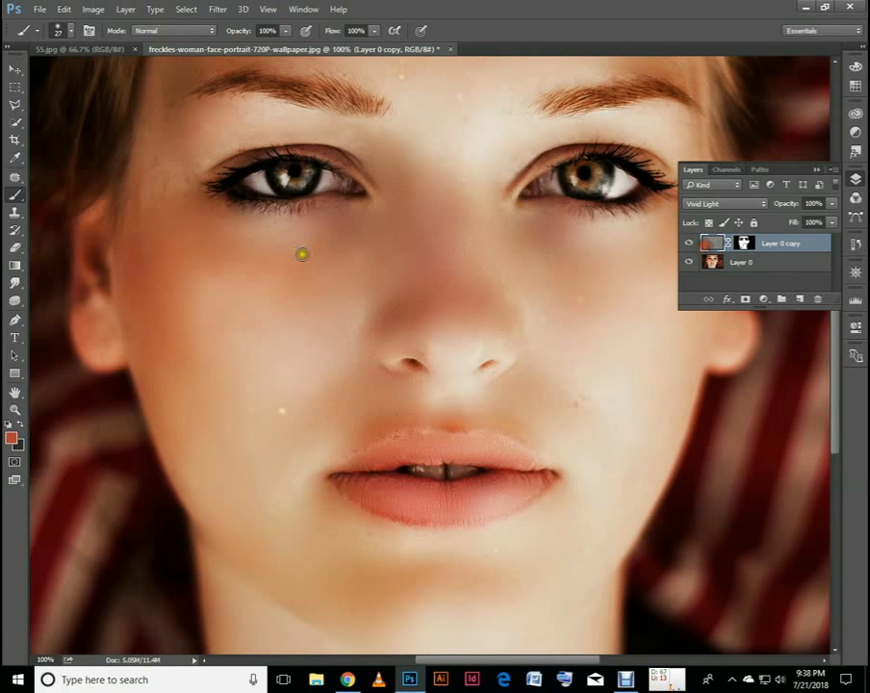
click(17, 211)
ctrl+click(295, 405)
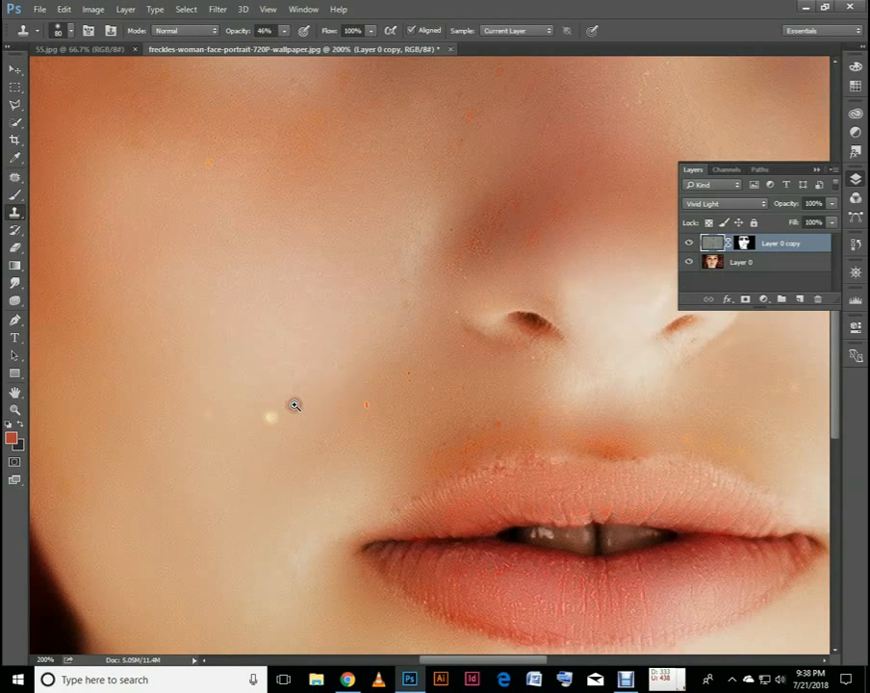
alt+click(271, 317)
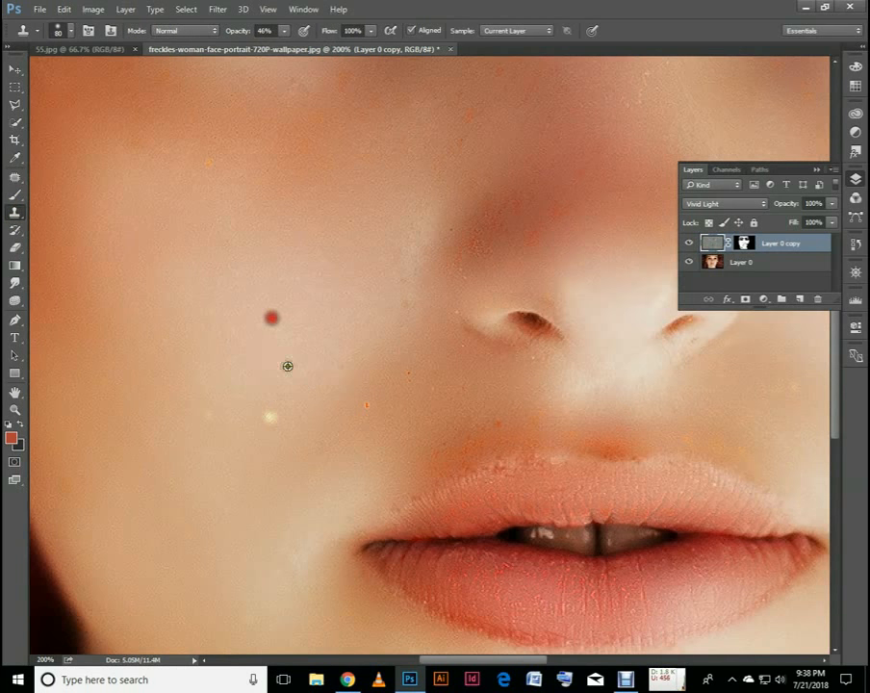
click(266, 416)
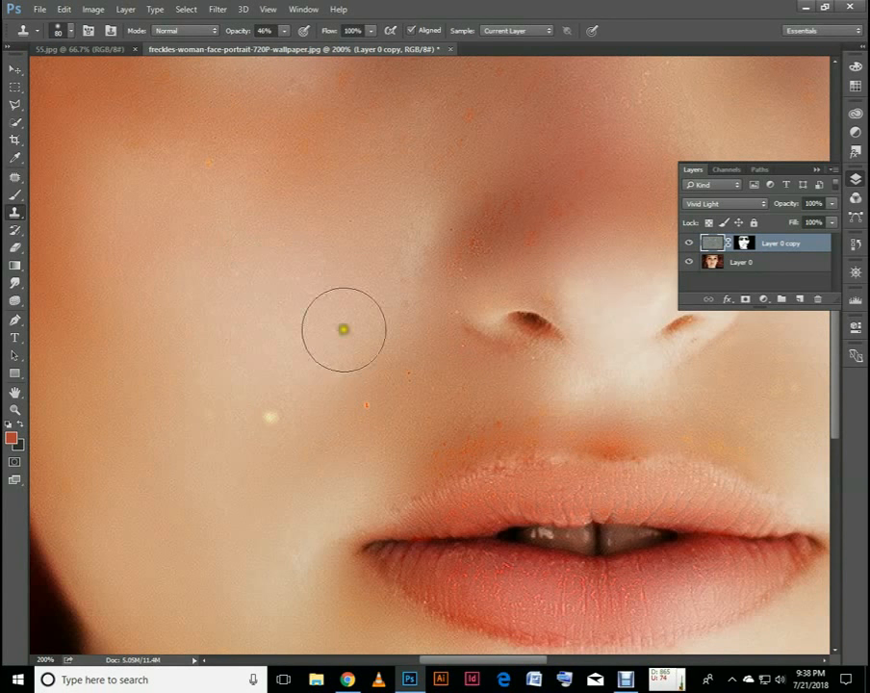
Try to clone over the bright cheek spot on Layer 0, and undo both stamps
click(708, 267)
click(262, 344)
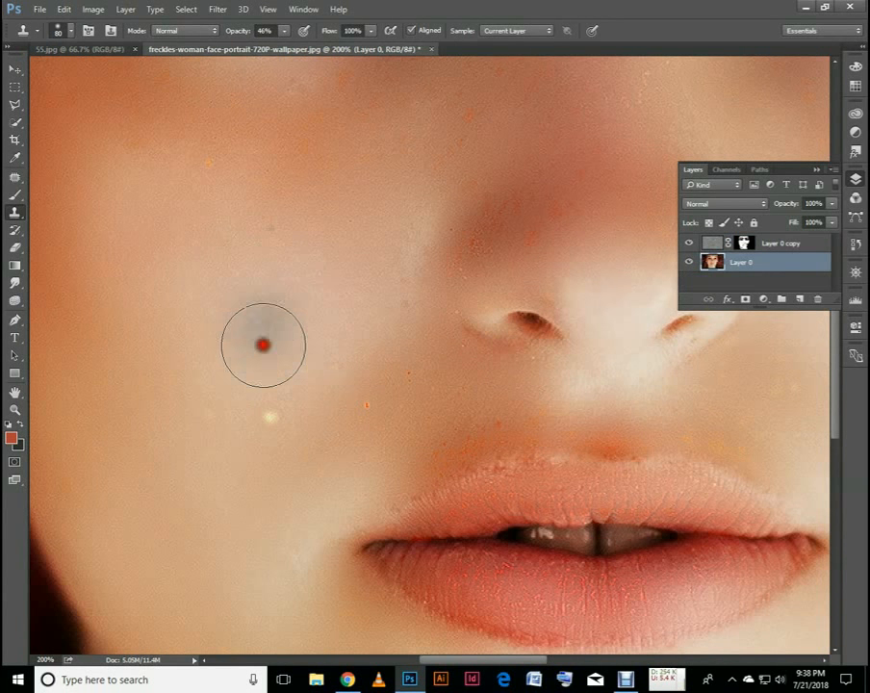
click(271, 411)
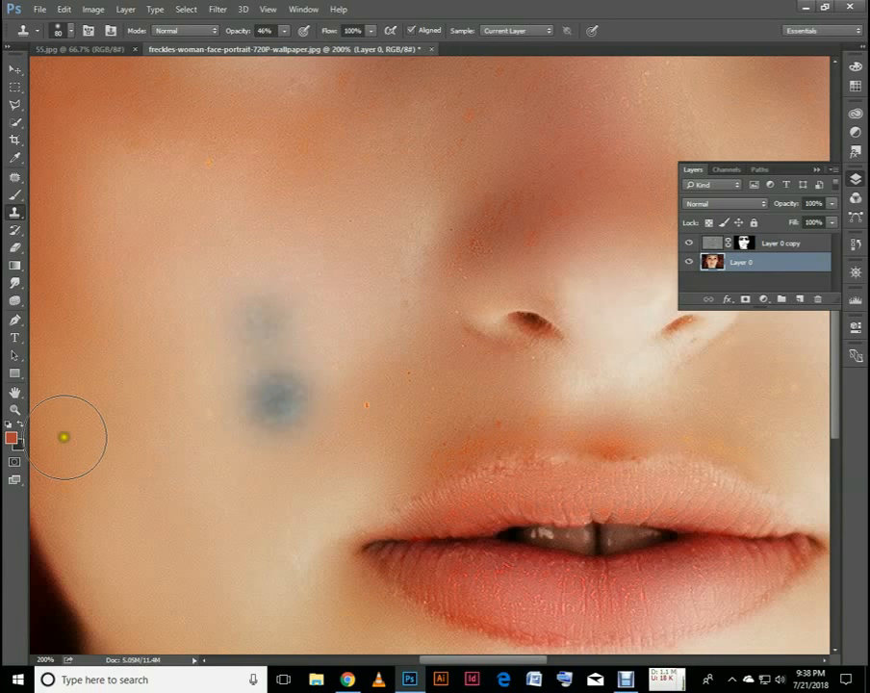
key(ctrl+alt+z)
key(ctrl+alt+z)
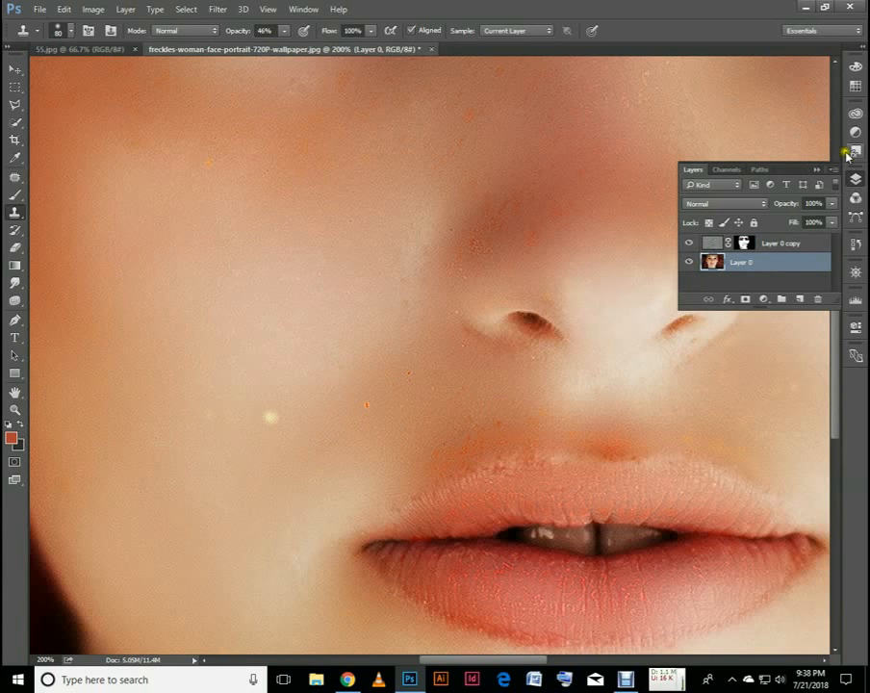
Try the Clone Stamp on the Layer 0 copy image again, undo the stamp and return to the Brush tool
scroll(306, 364, down, 1)
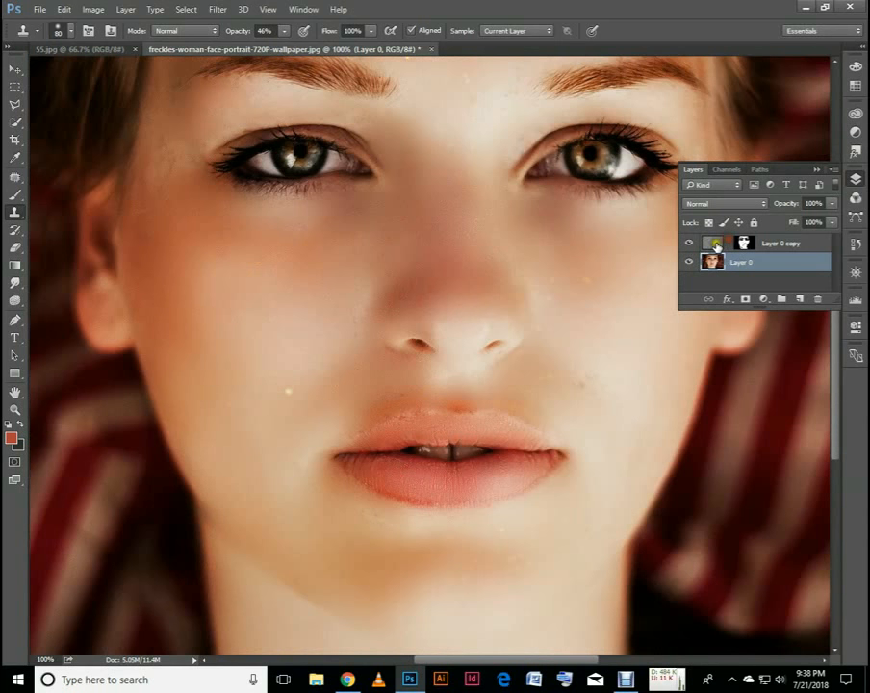
click(725, 245)
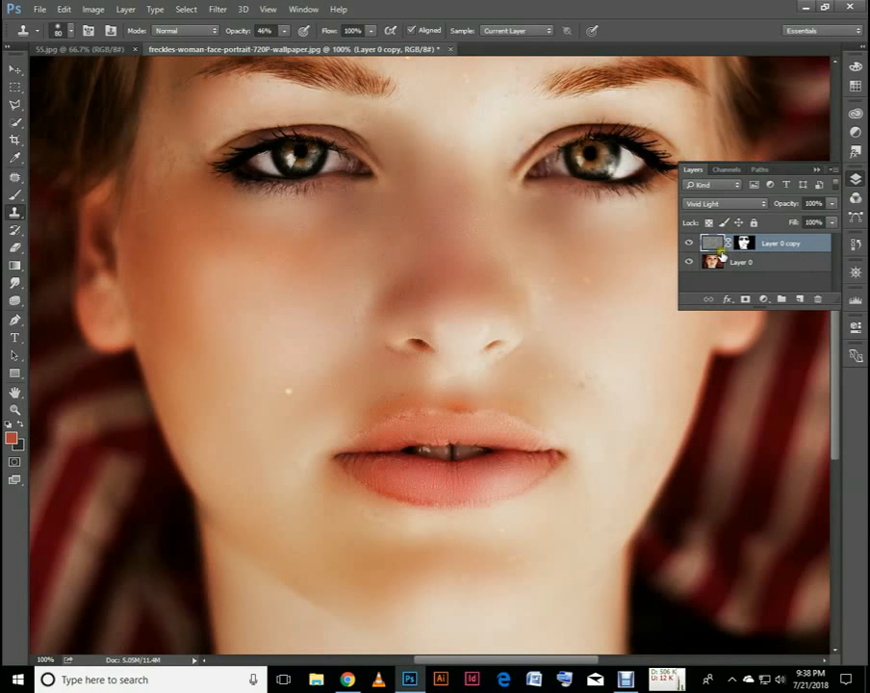
click(458, 331)
ctrl+click(418, 344)
key(ctrl+z)
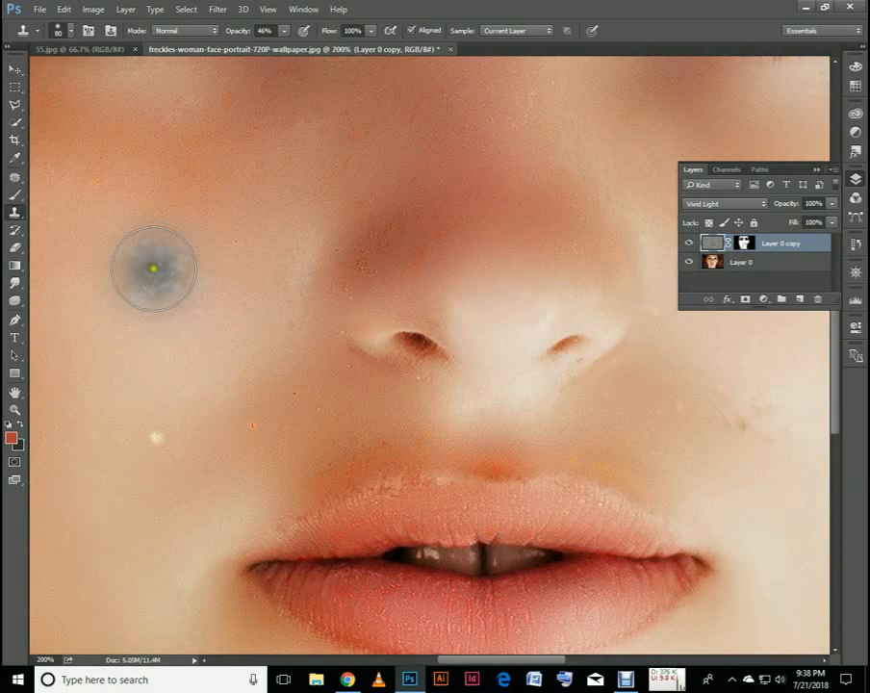
click(15, 195)
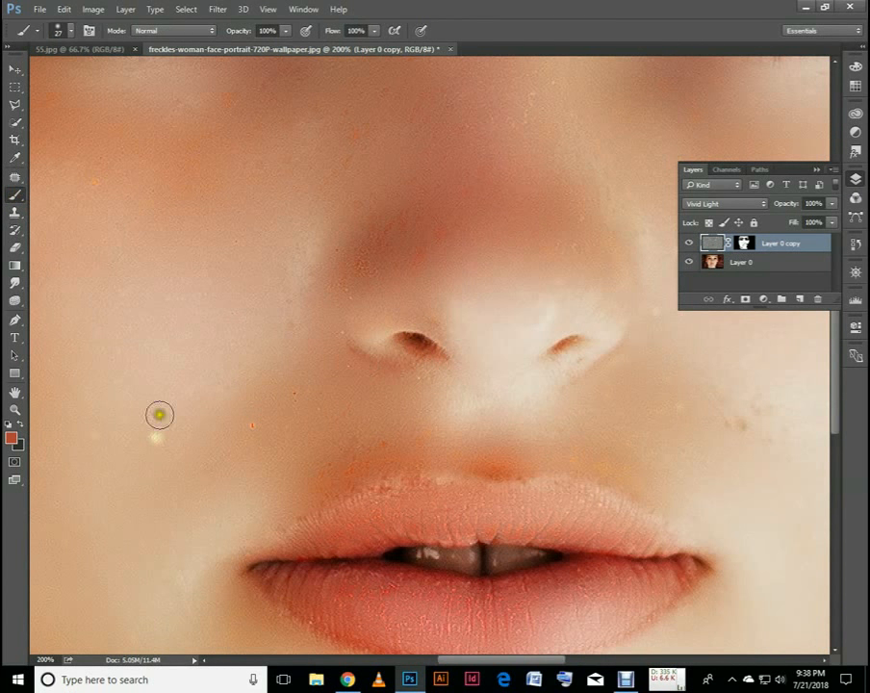
Compare the freckled and smoothed faces side by side in the 55.jpg document
scroll(464, 342, down, 3)
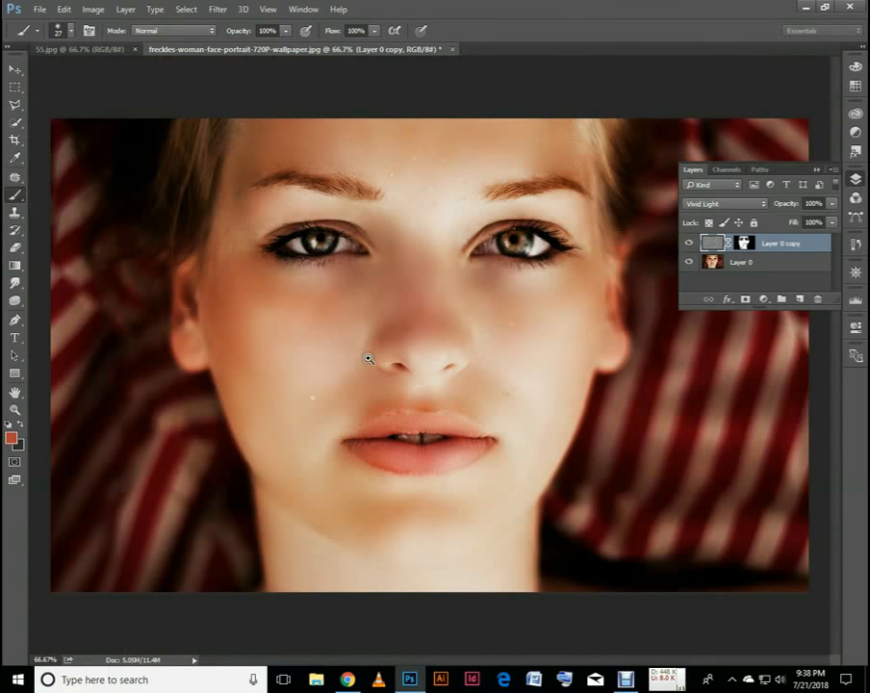
scroll(365, 352, down, 1)
scroll(380, 356, up, 1)
click(59, 49)
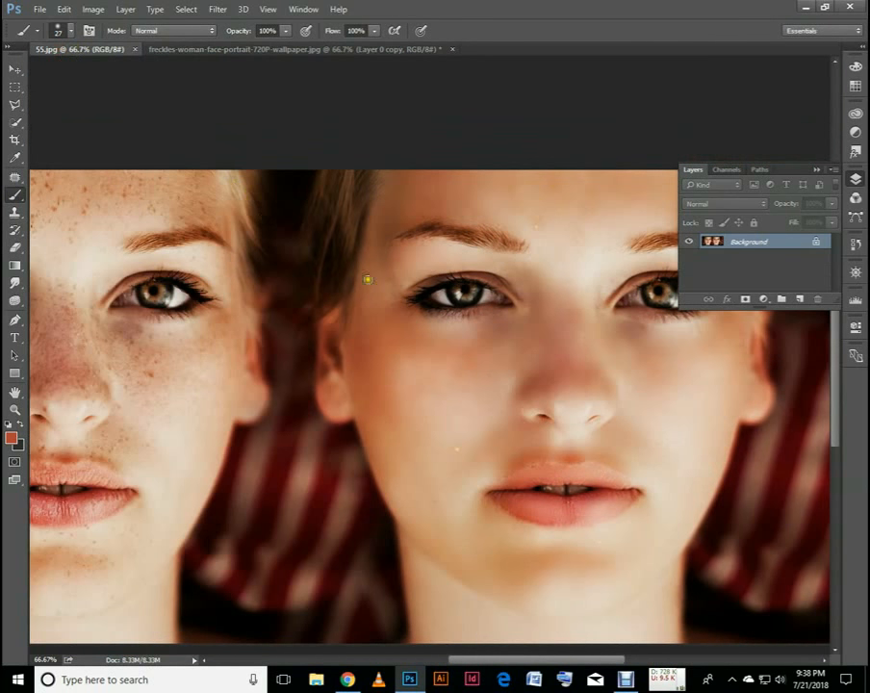
scroll(427, 327, down, 3)
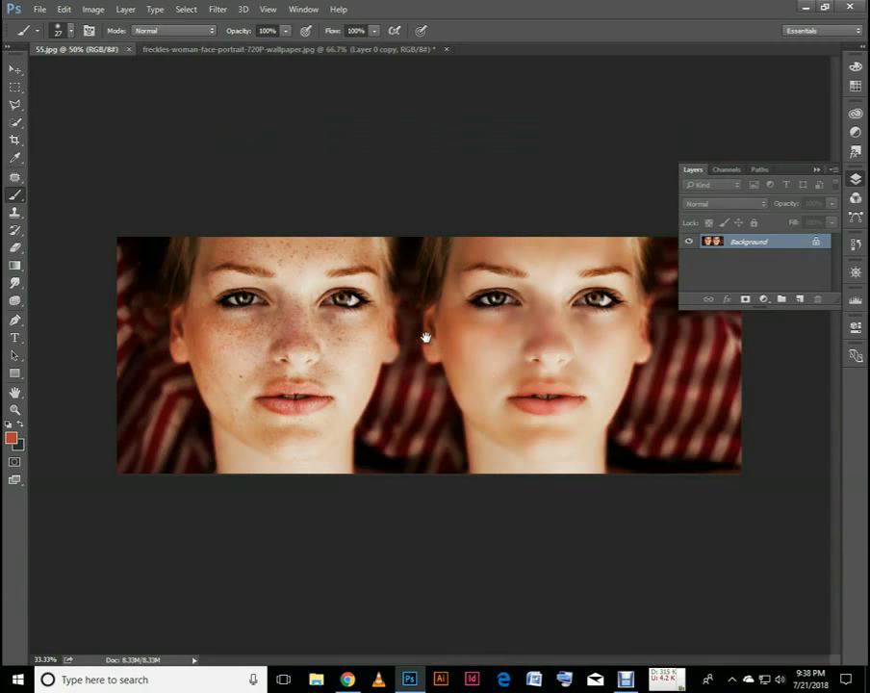
scroll(381, 318, up, 1)
scroll(389, 317, up, 2)
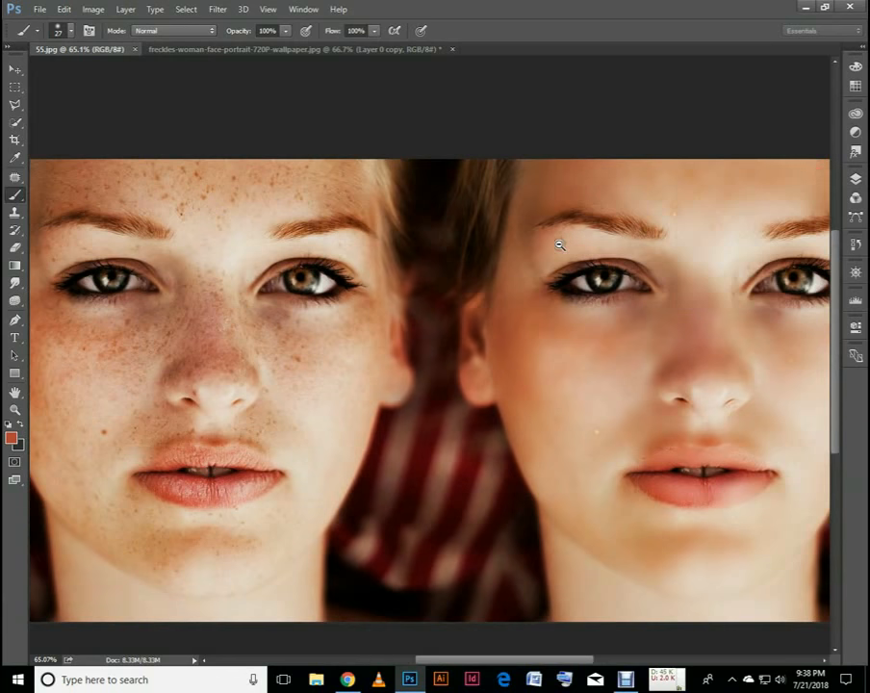
scroll(559, 246, down, 1)
Return to the freckles-woman-face-portrait document and review the finished skin retouch close up and as a whole
click(331, 49)
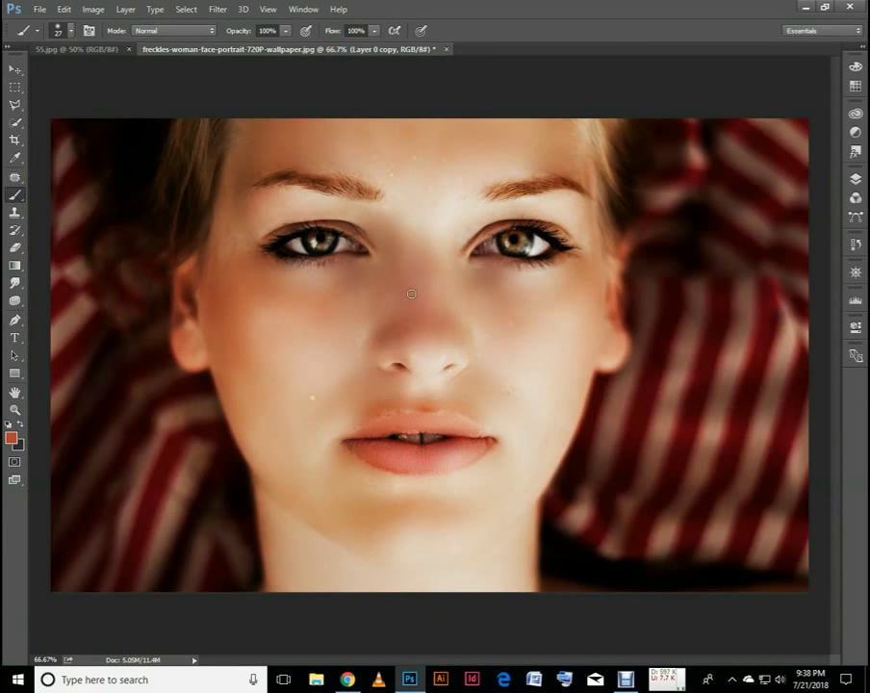
scroll(510, 243, up, 1)
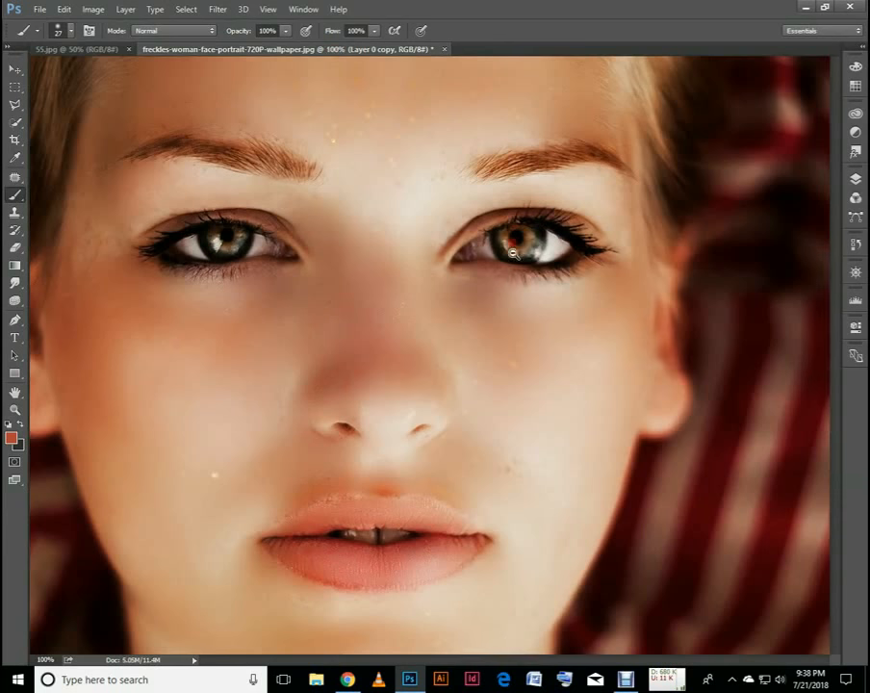
scroll(506, 295, down, 1)
scroll(466, 366, down, 1)
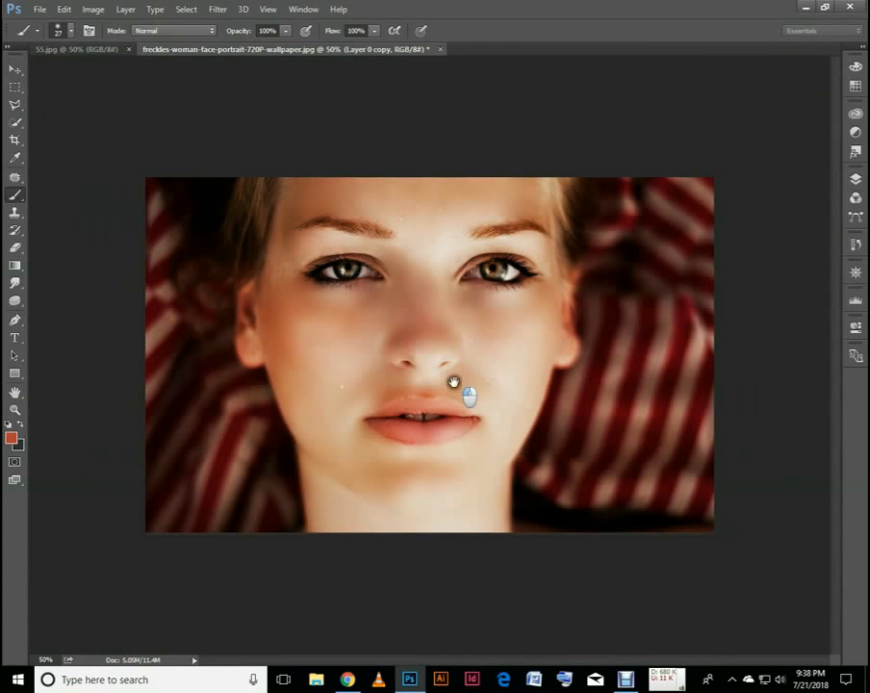
scroll(444, 367, down, 1)
scroll(397, 302, up, 1)
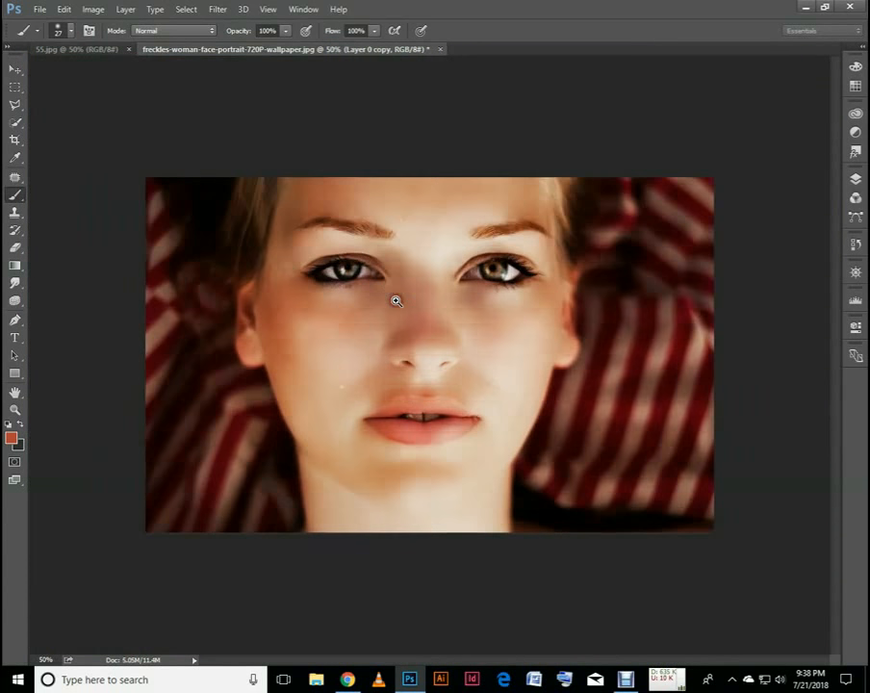